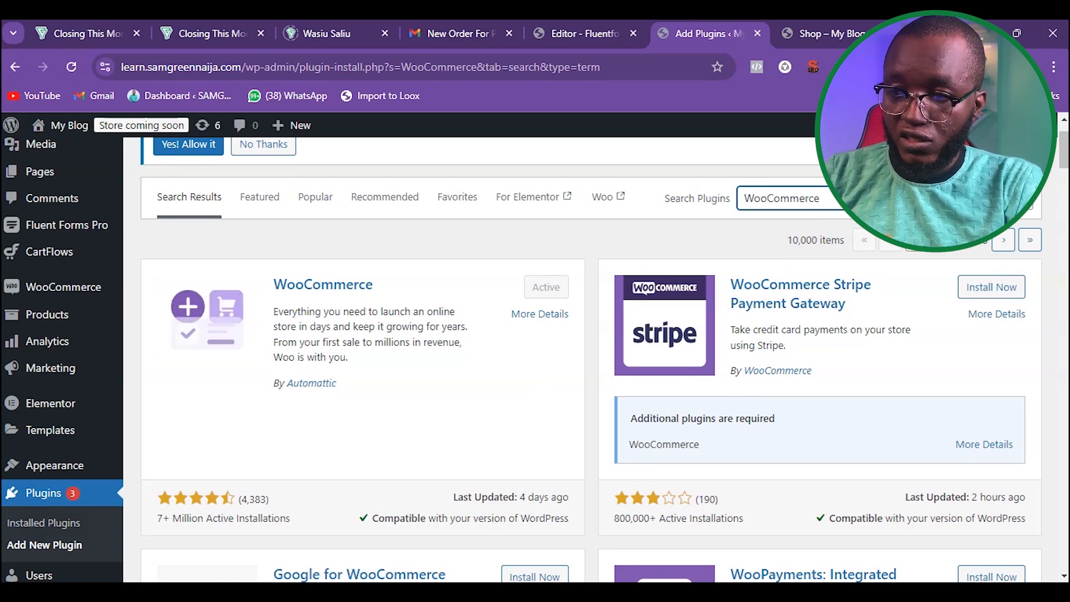
Step: Search the plugin directory for paystack, then install and activate the Paystack WooCommerce Payment Gateway plugin
key(ctrl+a)
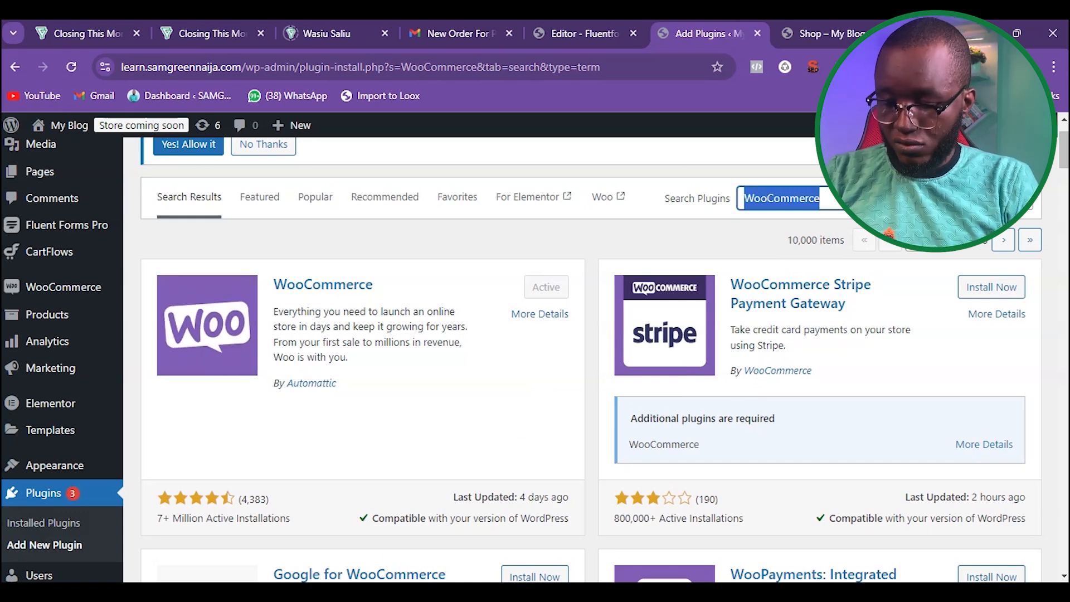
key(BackSpace)
text(paystack)
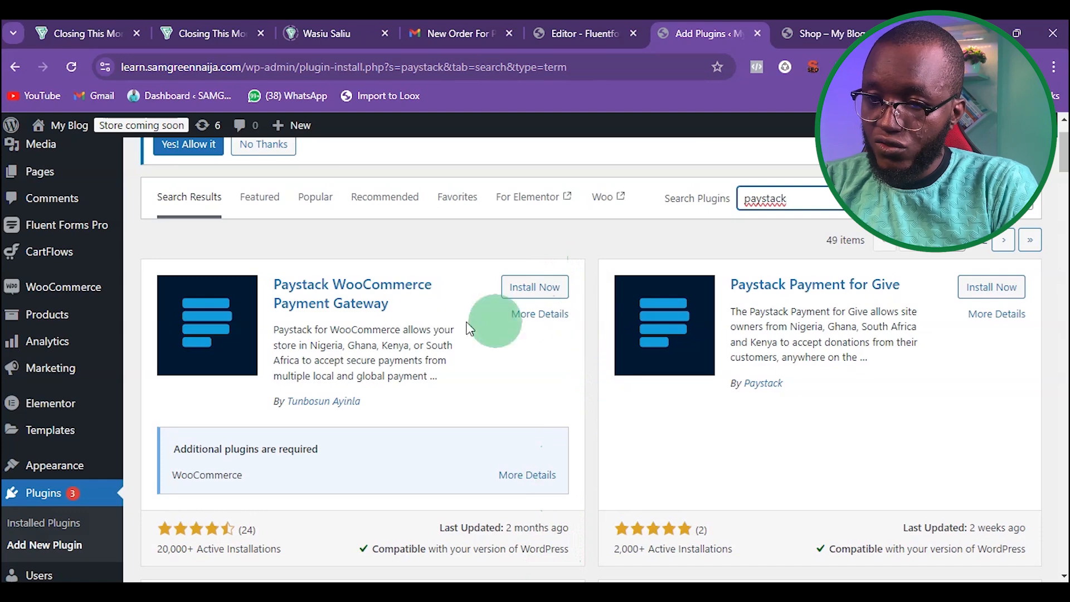
click(533, 287)
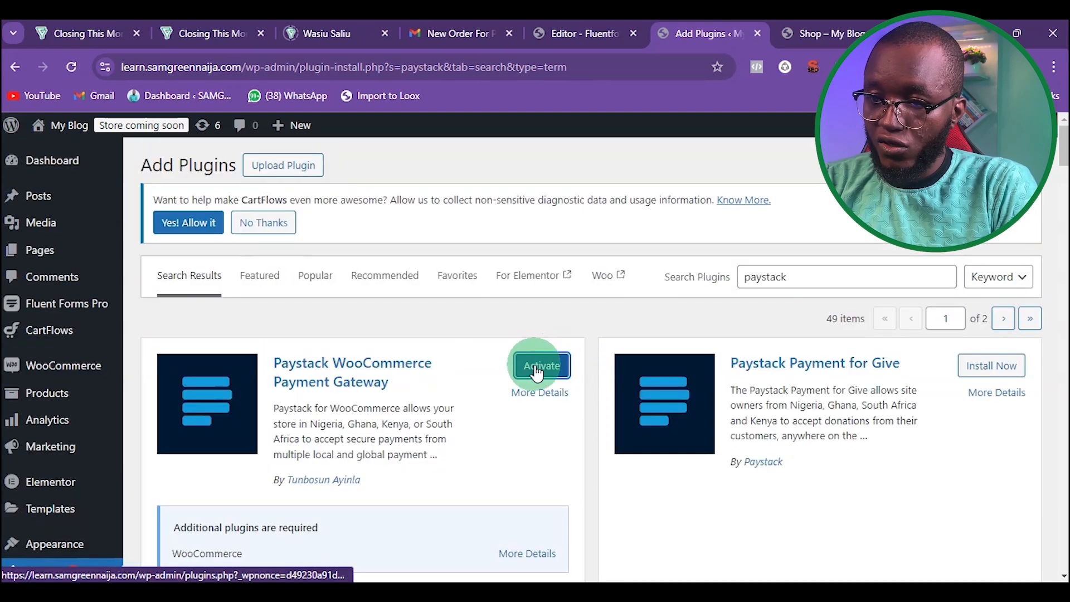
click(536, 372)
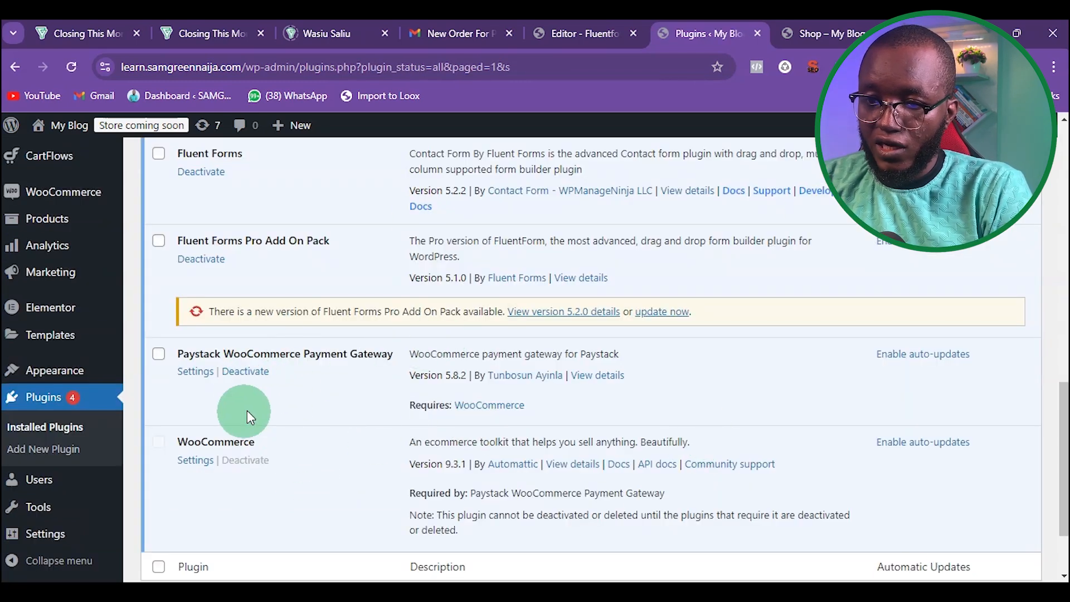
Step: Open the store's Shop page in a new incognito window
click(821, 31)
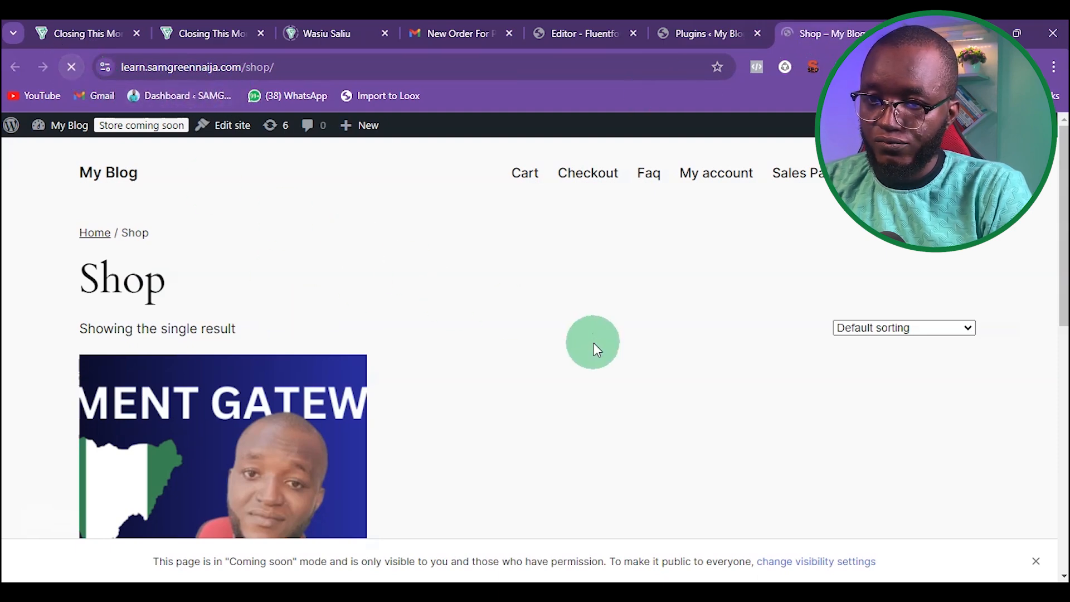
scroll(574, 359, down, 5)
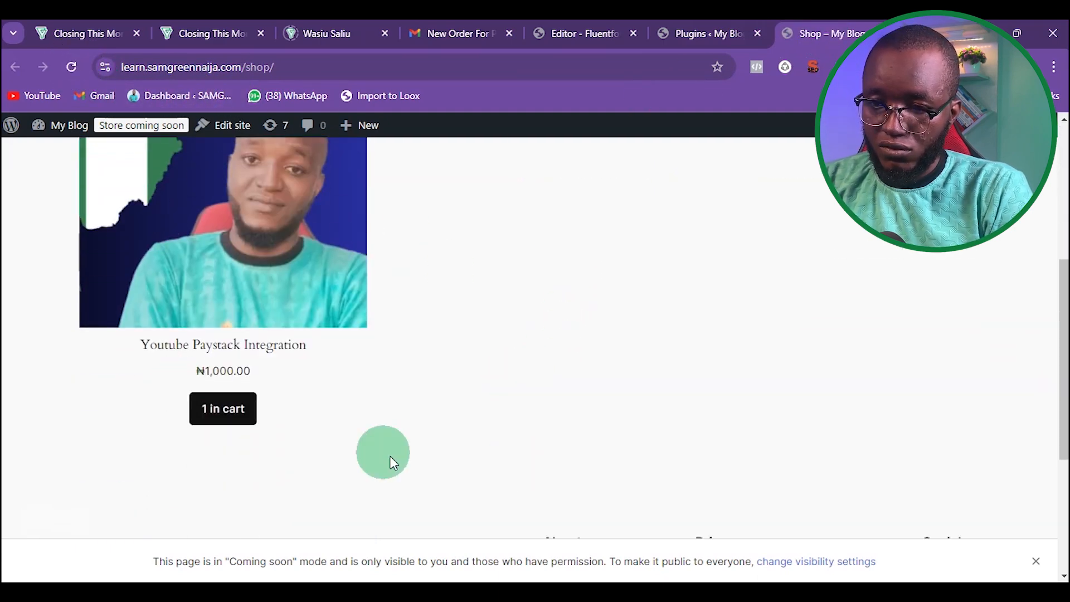
scroll(589, 395, up, 5)
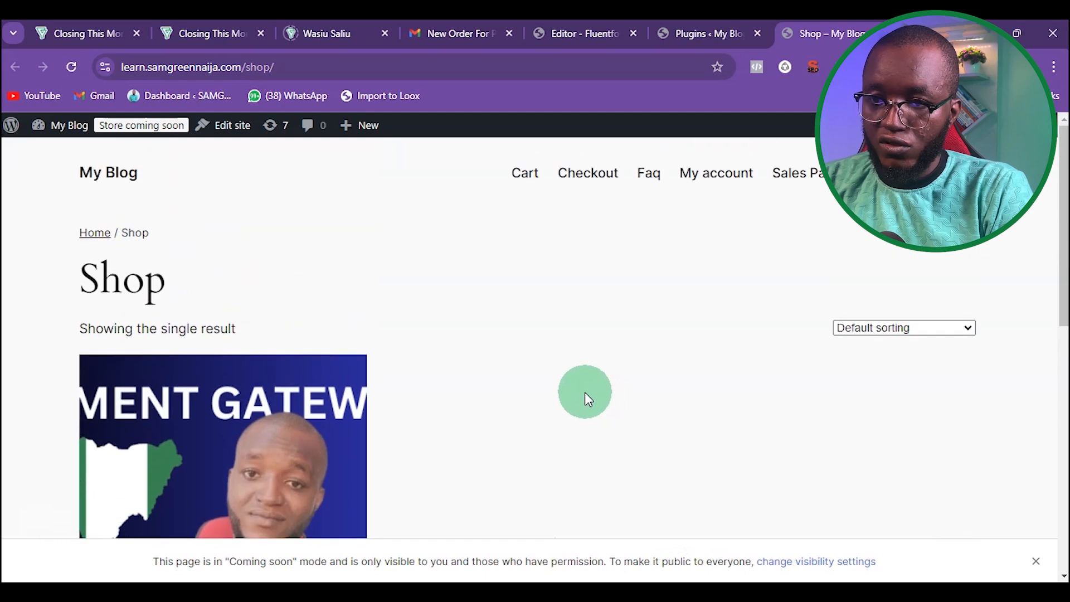
click(339, 59)
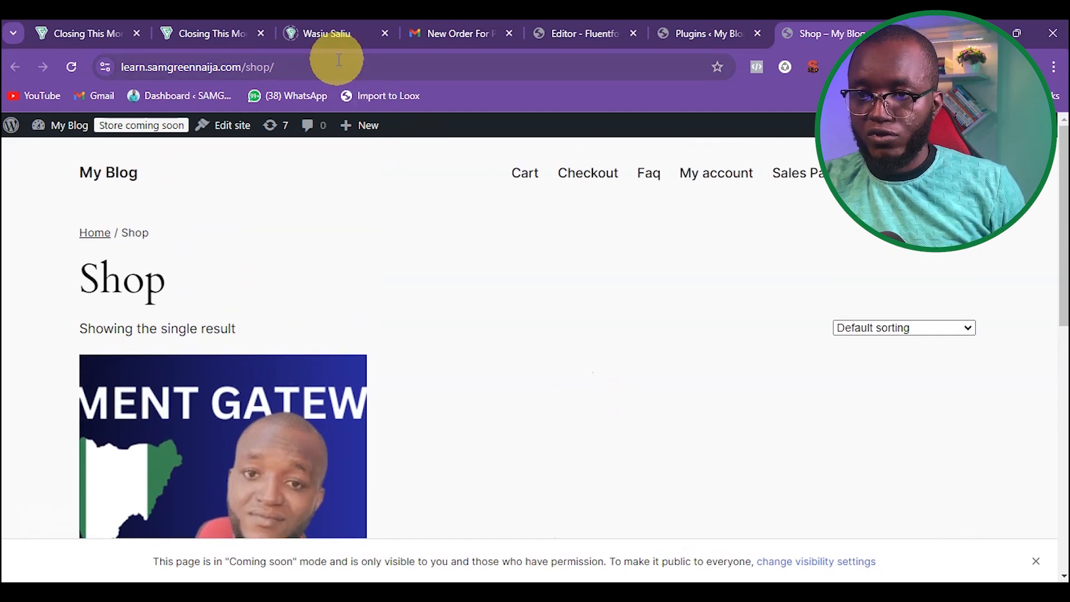
text(https://learn.samgreennaija.com/shop/)
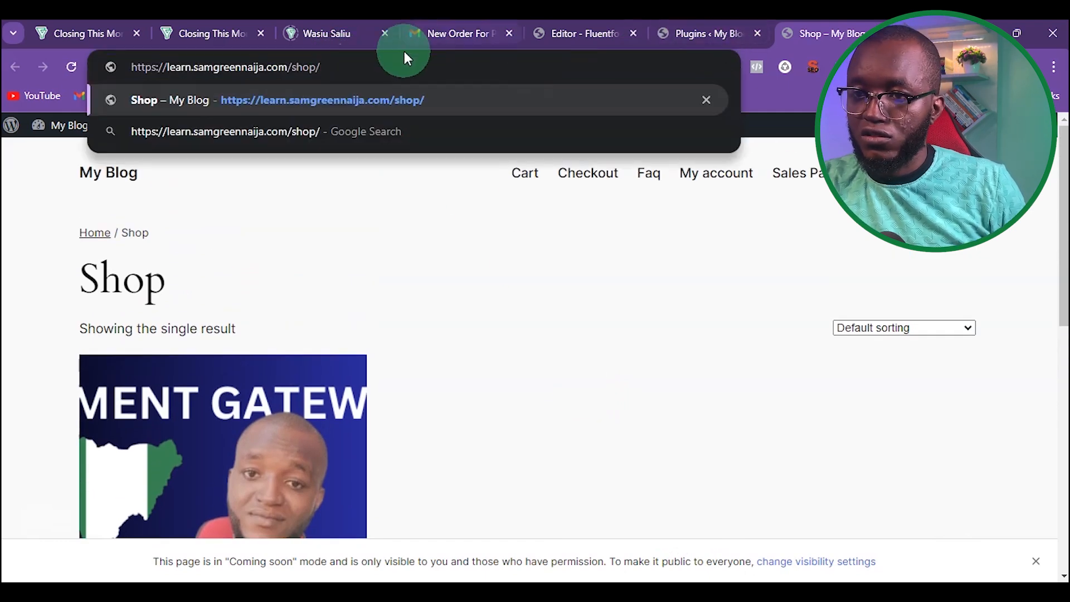
triple_click(383, 61)
key(ctrl+c)
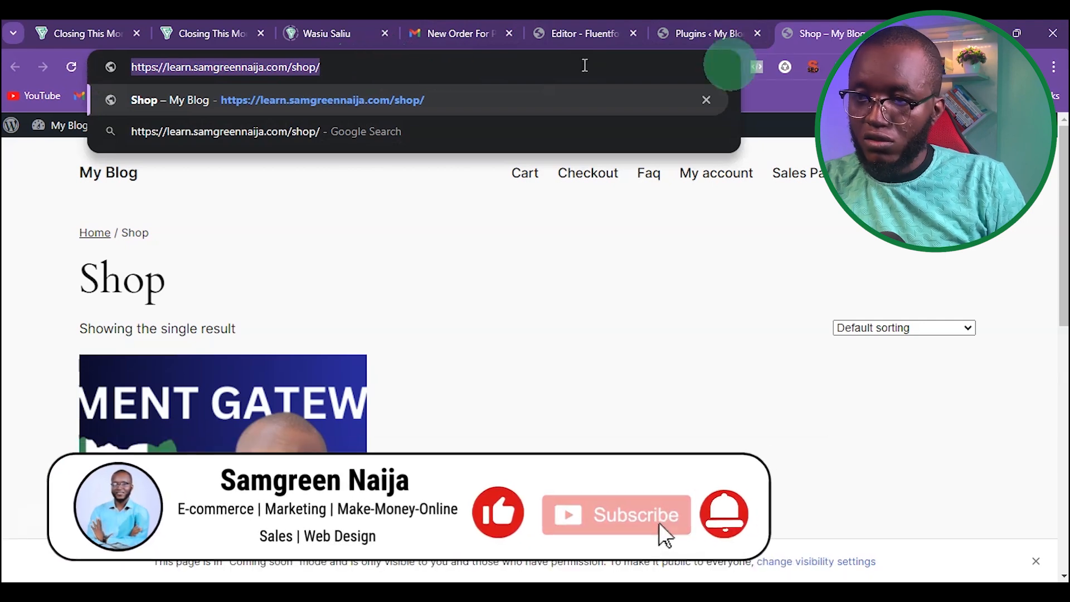
click(1054, 67)
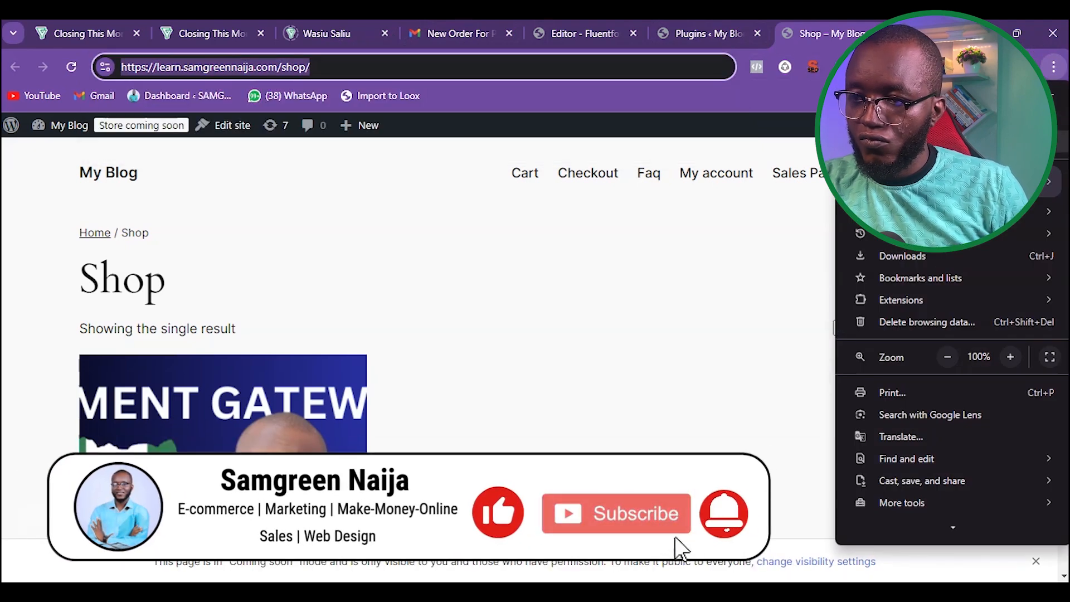
click(948, 141)
key(ctrl+v)
click(238, 95)
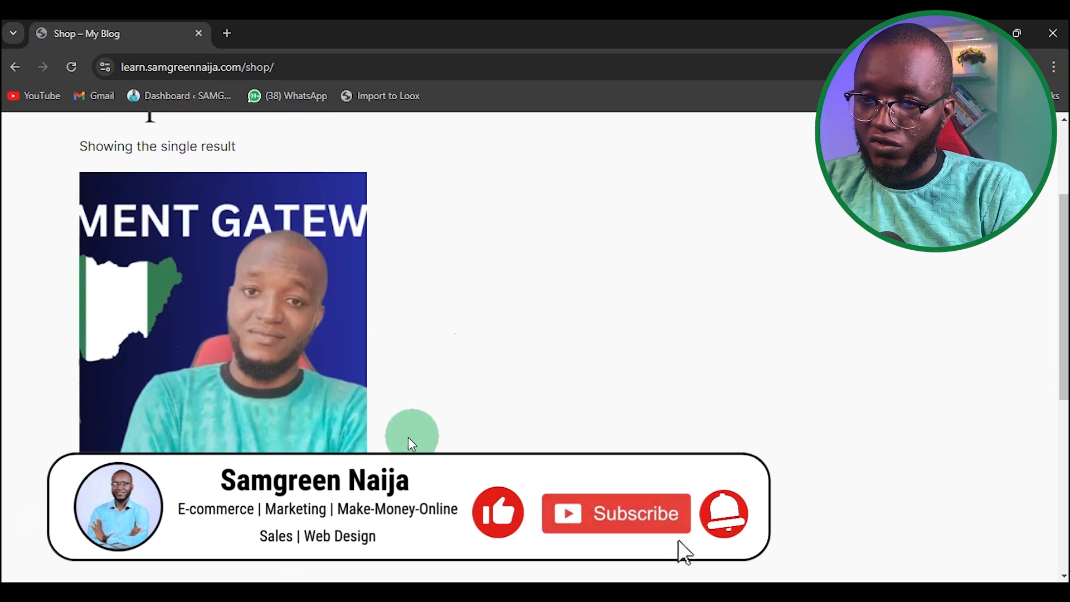
Step: Add the Youtube Paystack Integration product to the cart and proceed to checkout
click(213, 550)
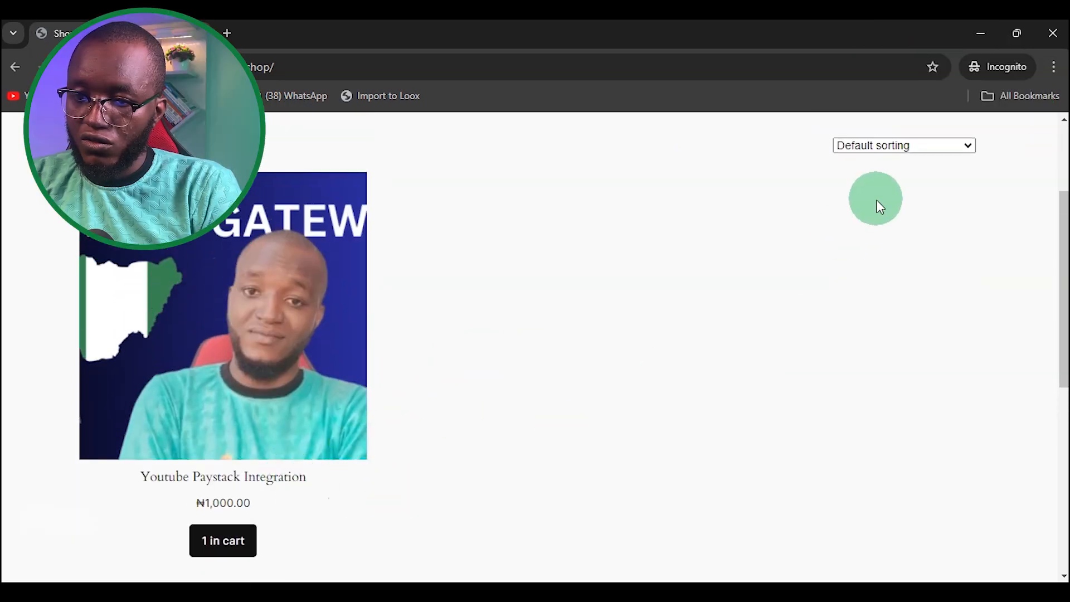
scroll(877, 200, up, 3)
click(967, 150)
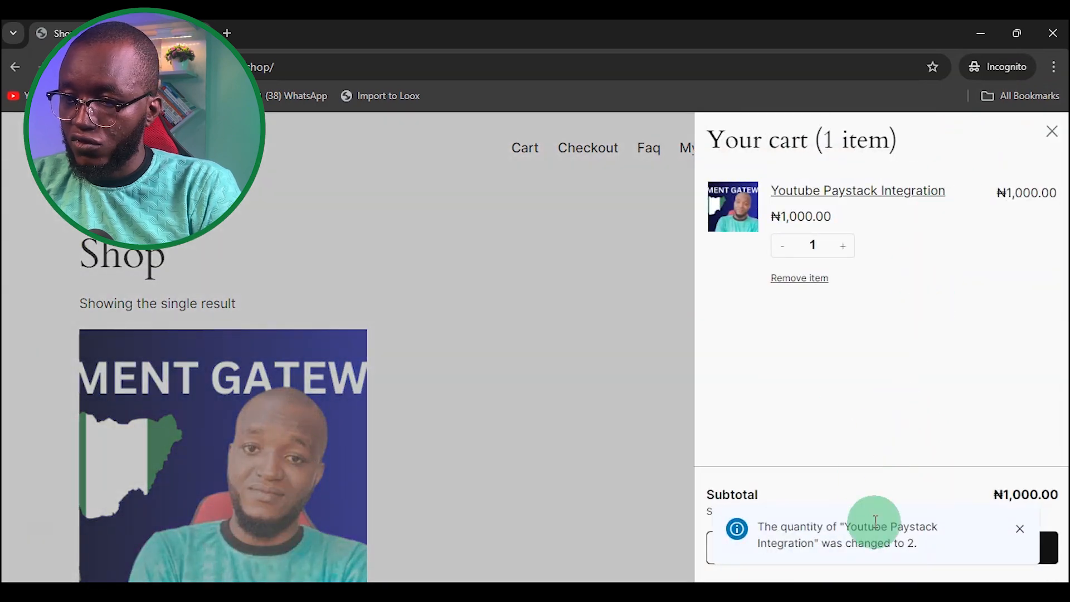
click(1018, 529)
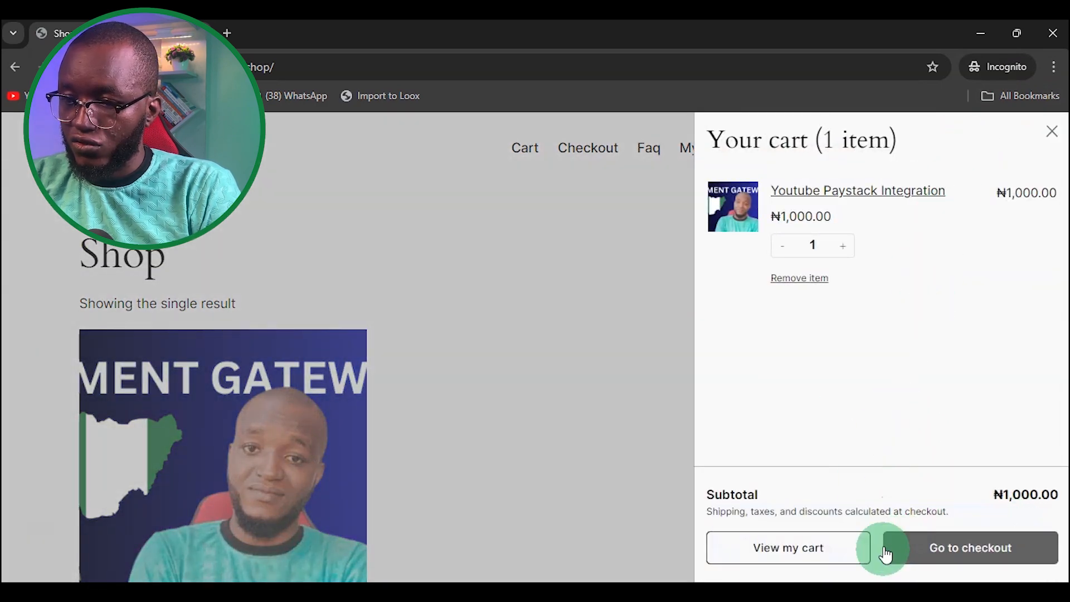
click(967, 551)
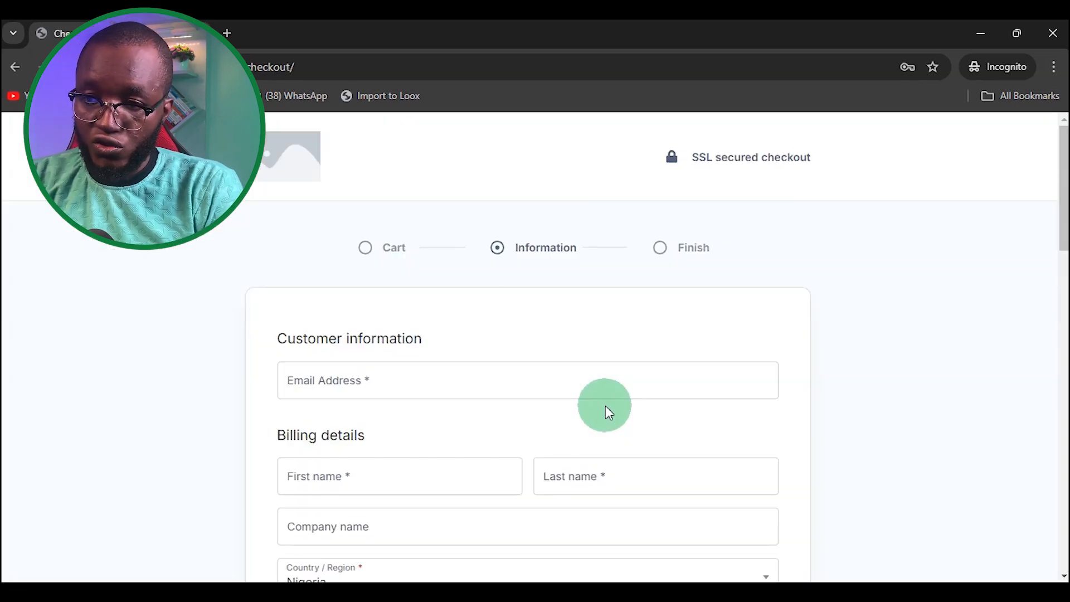
Step: Review the checkout page's billing fields and payment section
scroll(504, 312, down, 4)
scroll(502, 295, down, 14)
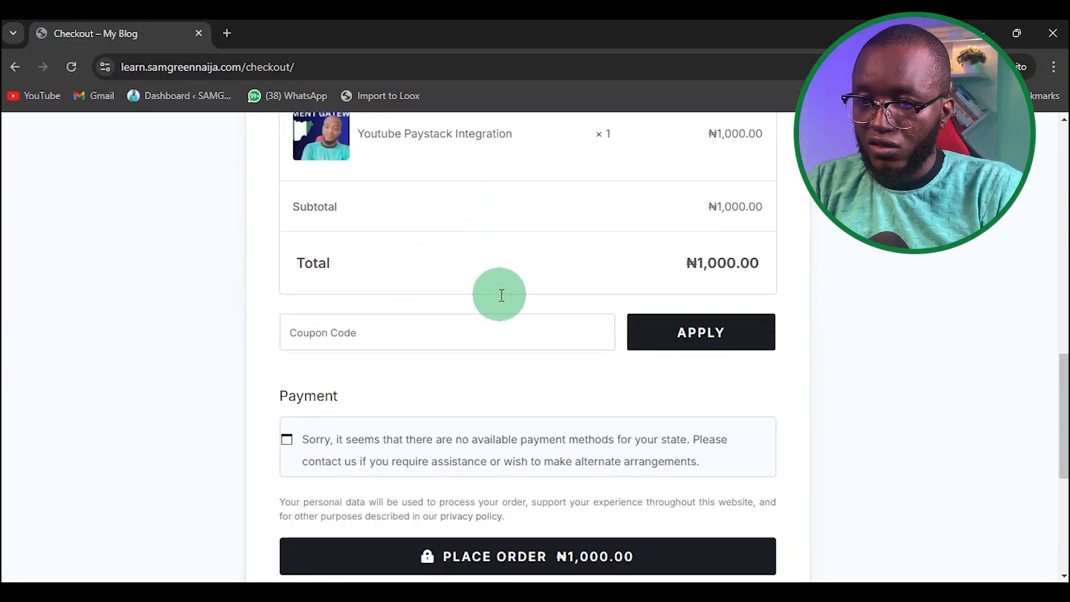
scroll(500, 295, up, 1)
scroll(500, 295, down, 1)
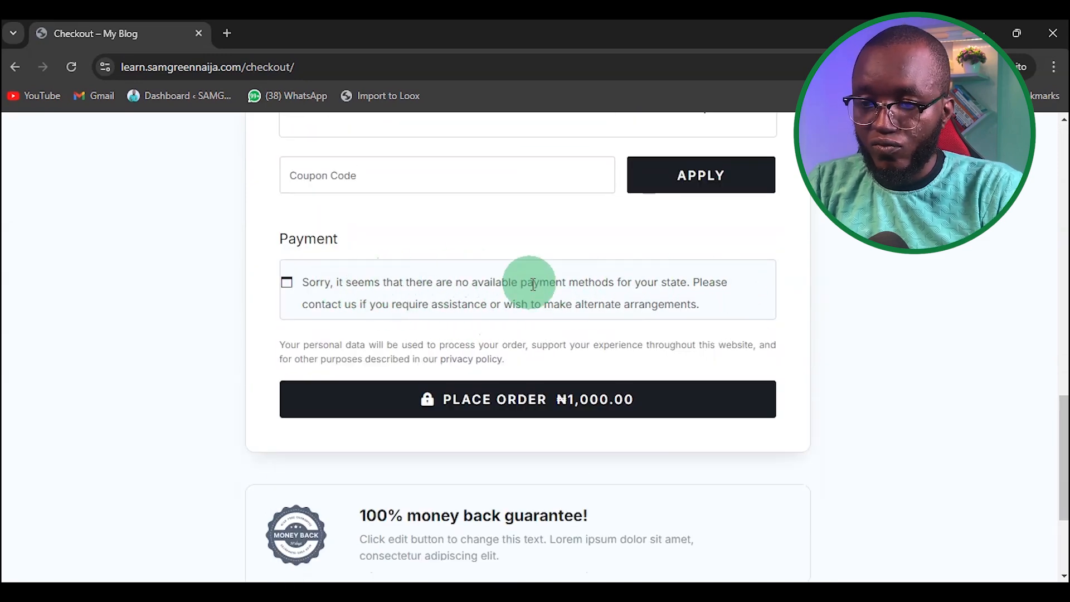
scroll(535, 296, up, 9)
scroll(535, 293, up, 7)
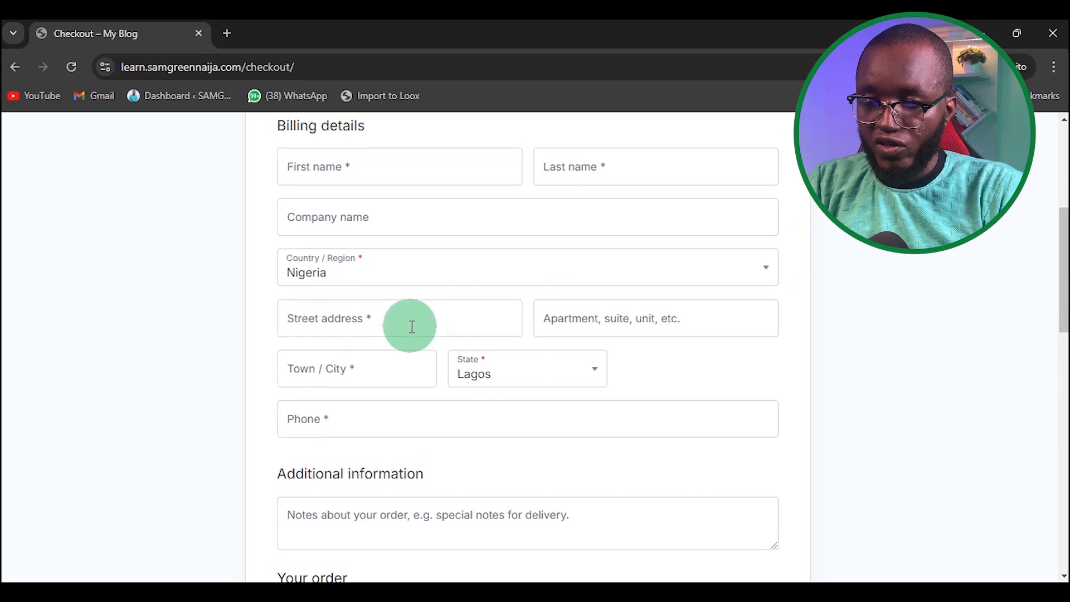
scroll(605, 444, down, 2)
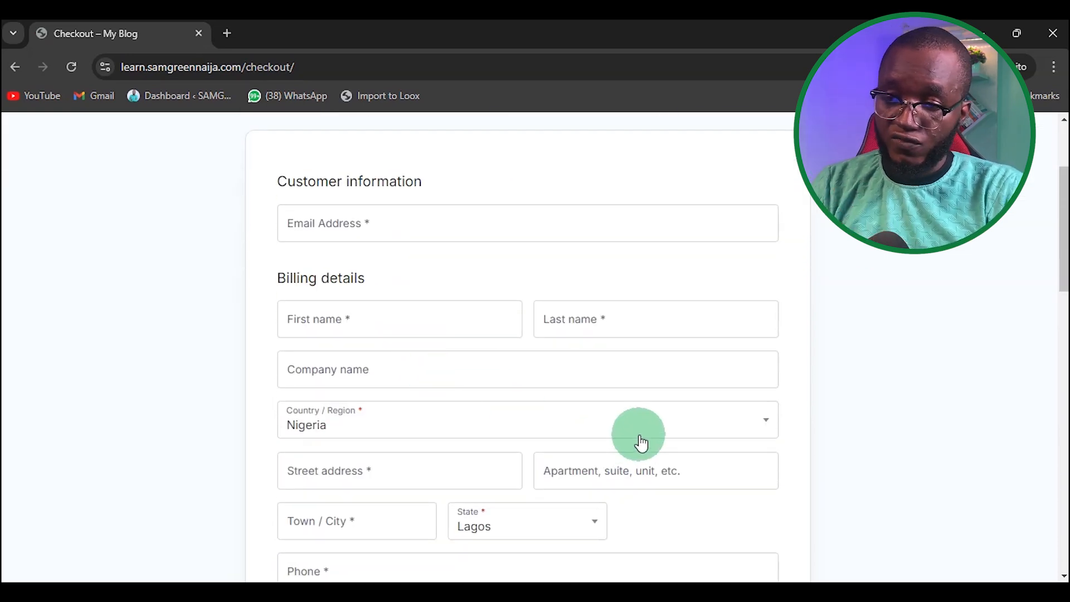
scroll(641, 443, down, 1)
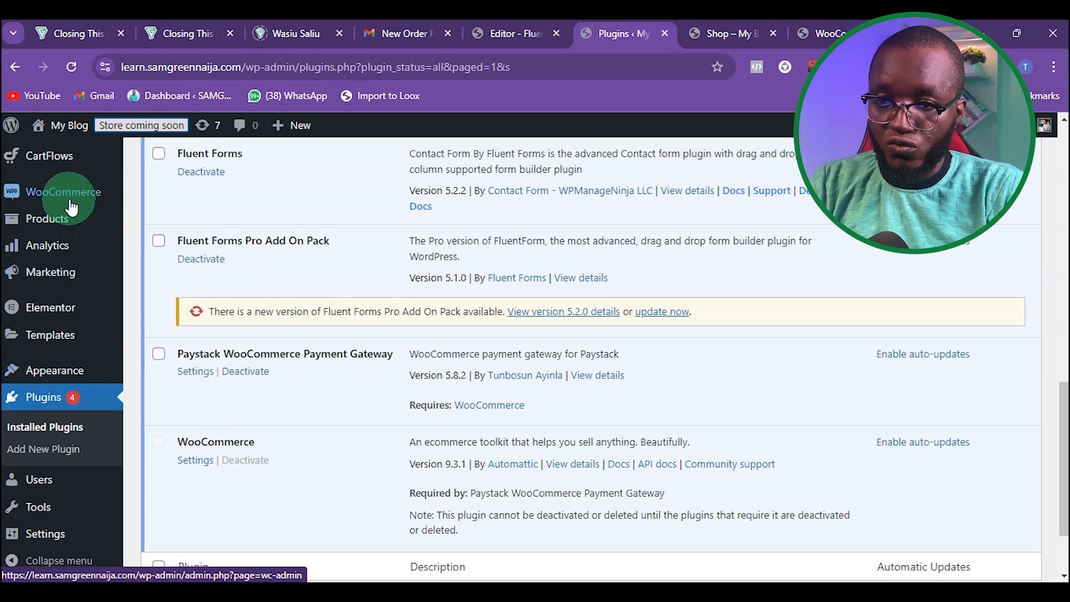
Step: Open the Paystack payment method settings from WooCommerce's payment settings
mouse_move(50, 189)
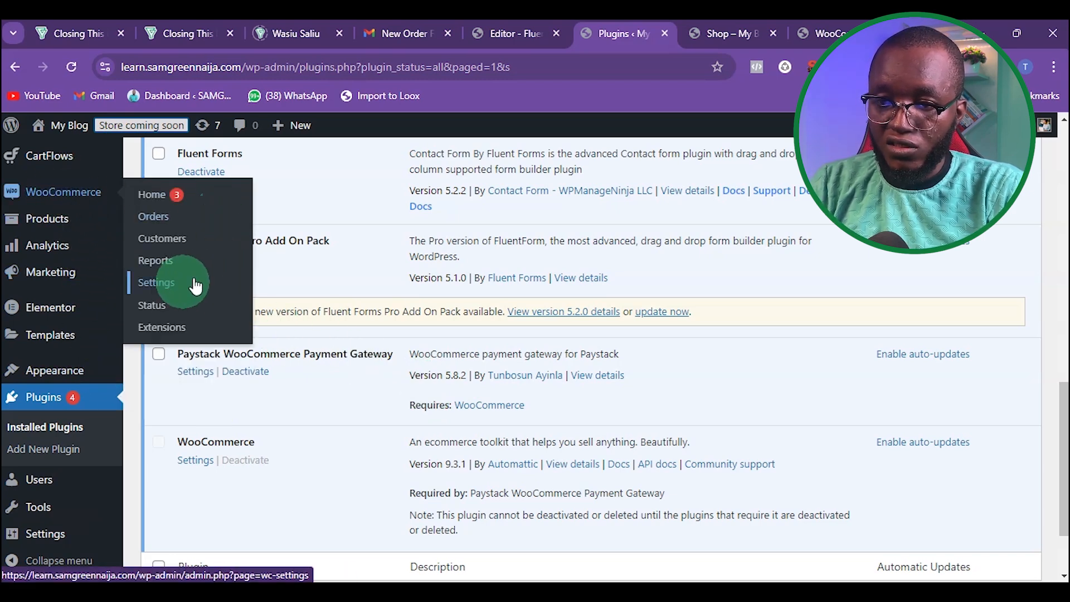
click(166, 290)
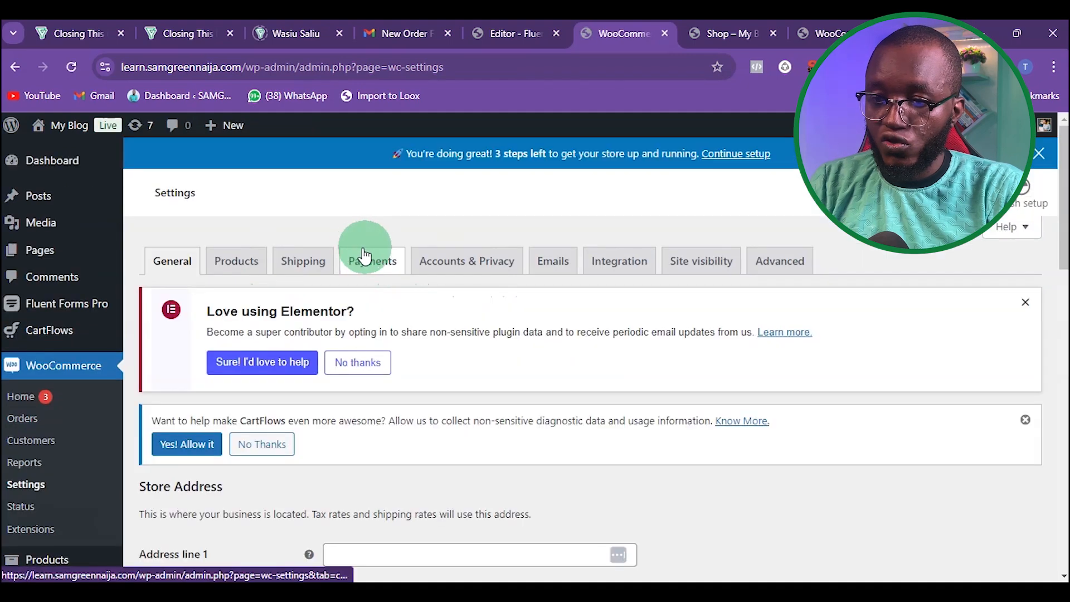
click(367, 269)
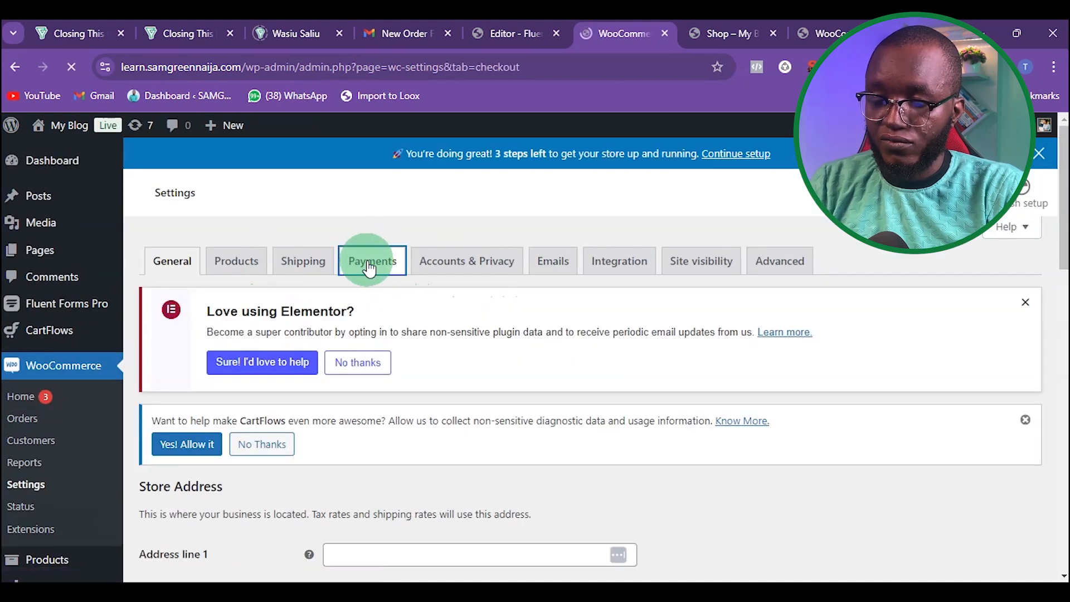
scroll(424, 413, down, 8)
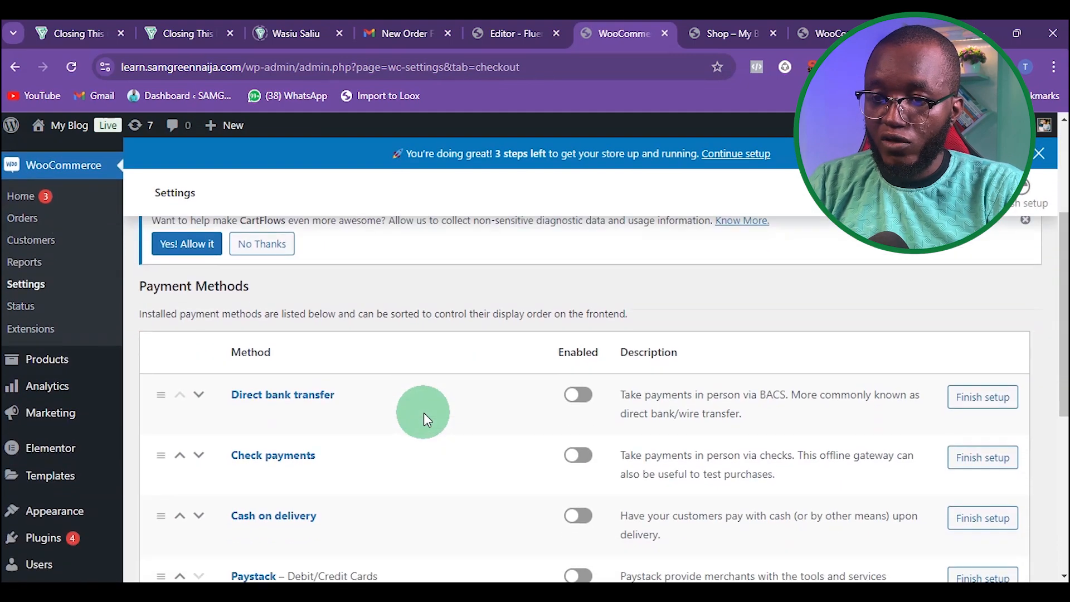
scroll(424, 413, up, 1)
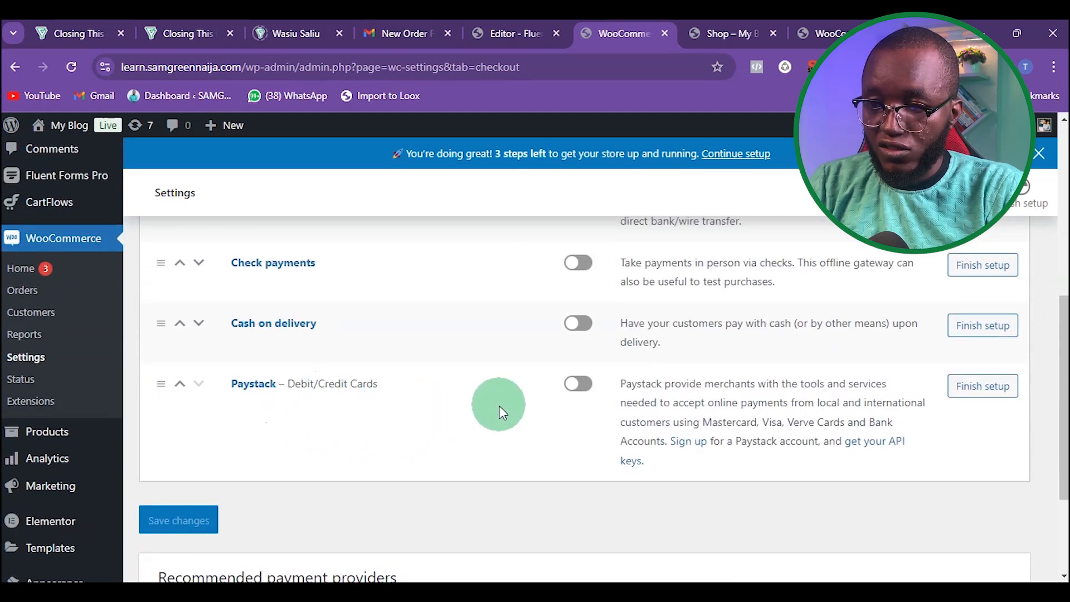
click(577, 384)
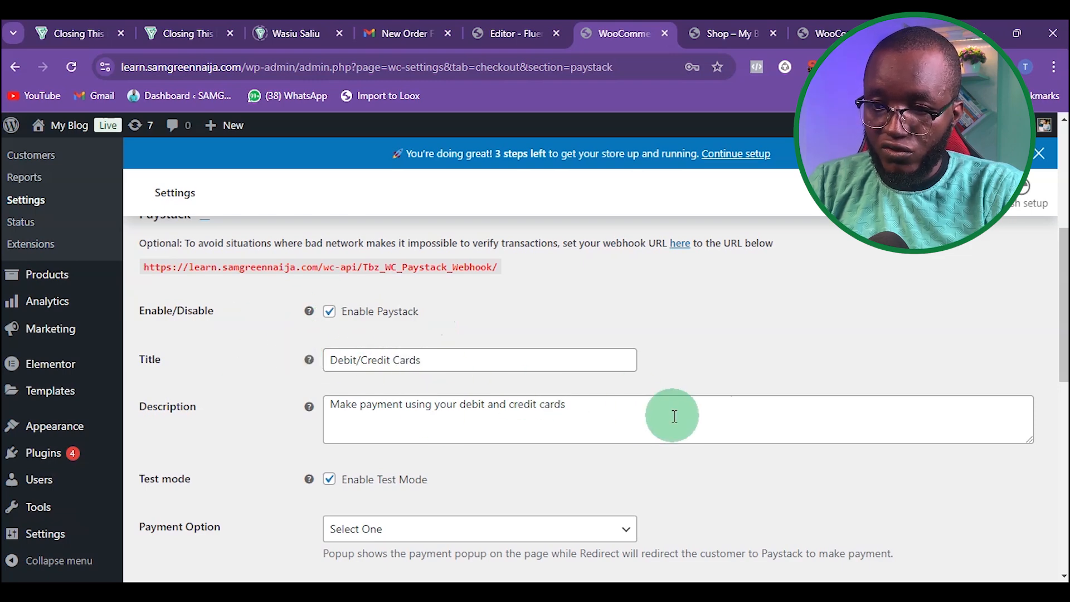
Step: Turn off Test Mode in the Paystack settings
scroll(495, 387, down, 3)
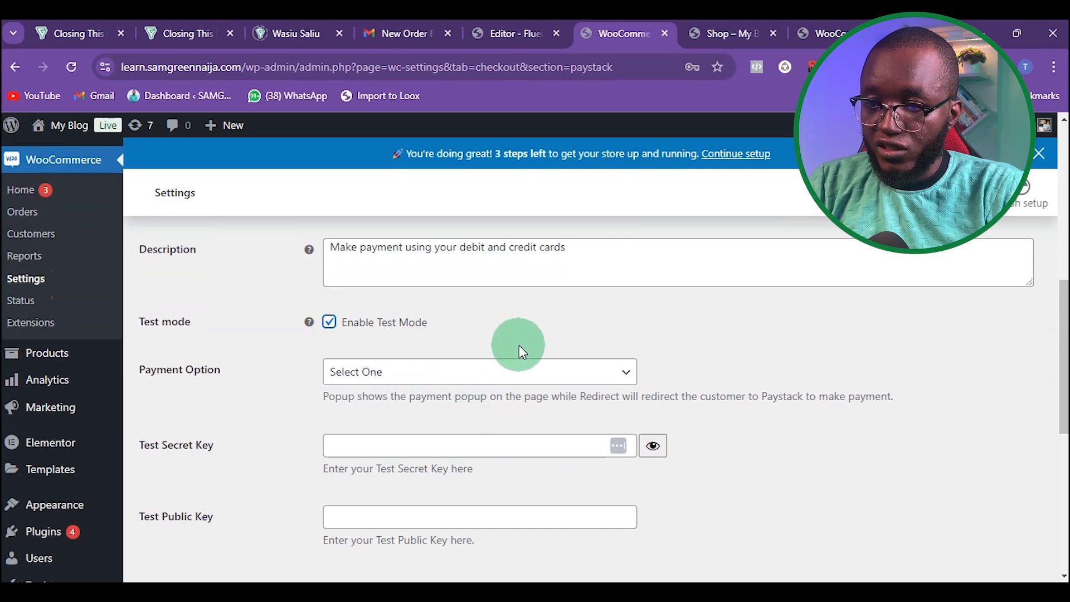
scroll(349, 459, down, 2)
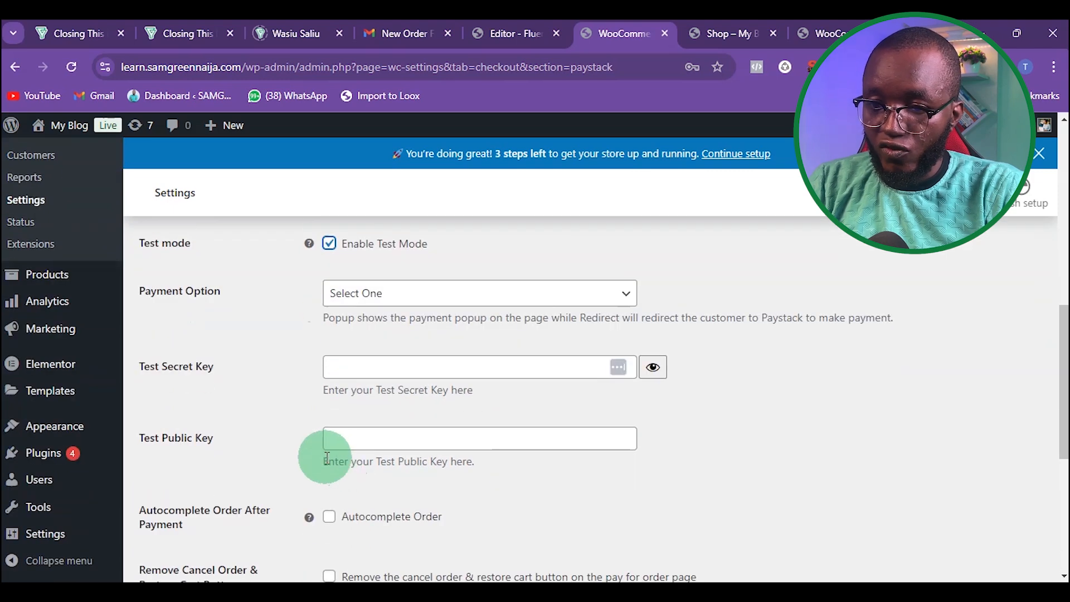
click(330, 245)
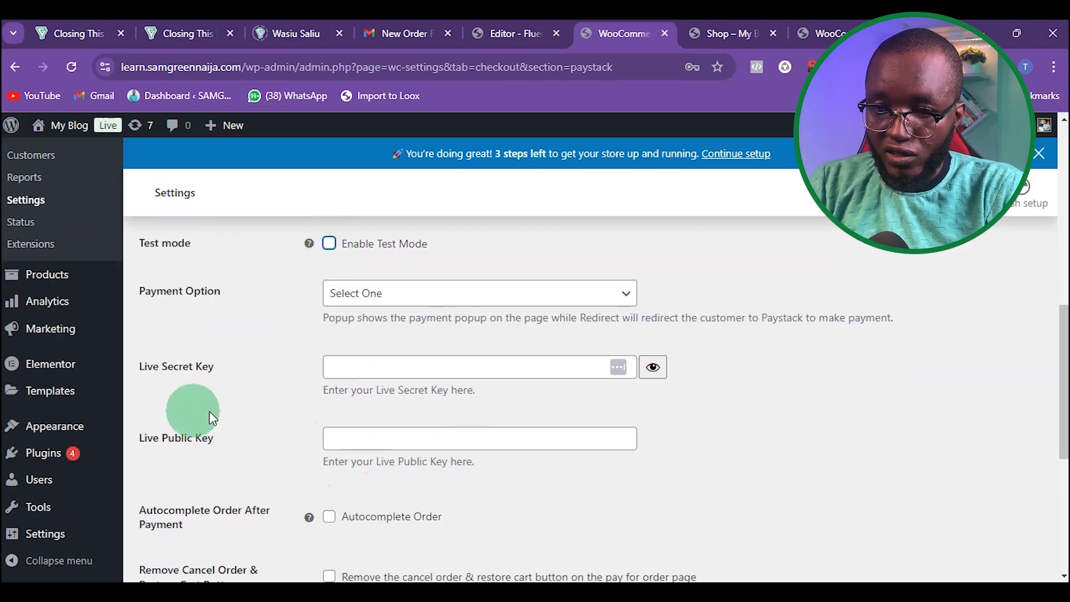
Step: Open the Settings section of the Paystack dashboard
scroll(223, 396, up, 2)
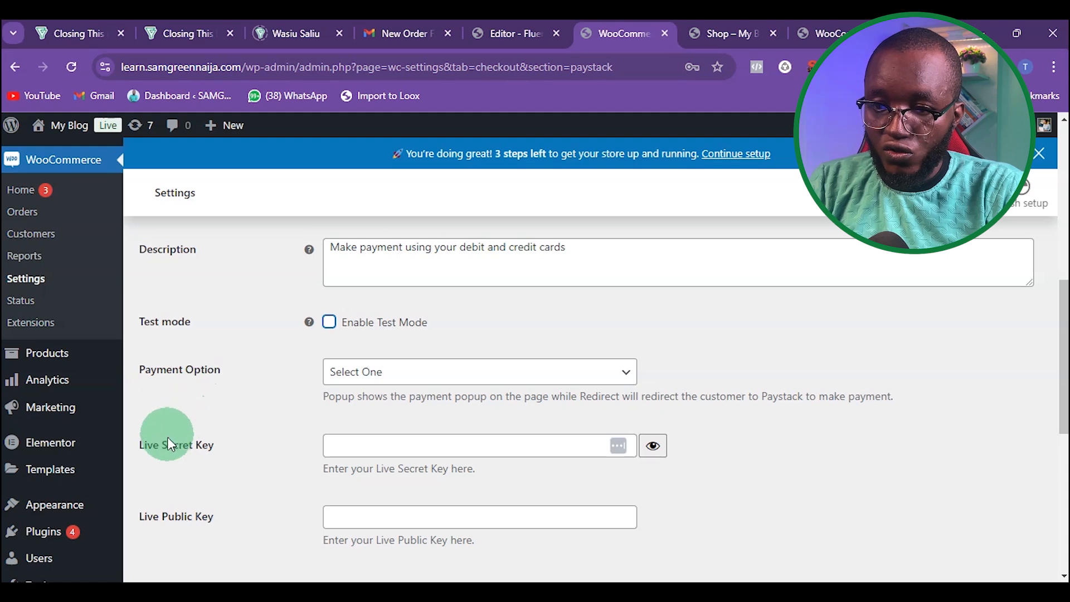
scroll(172, 440, down, 2)
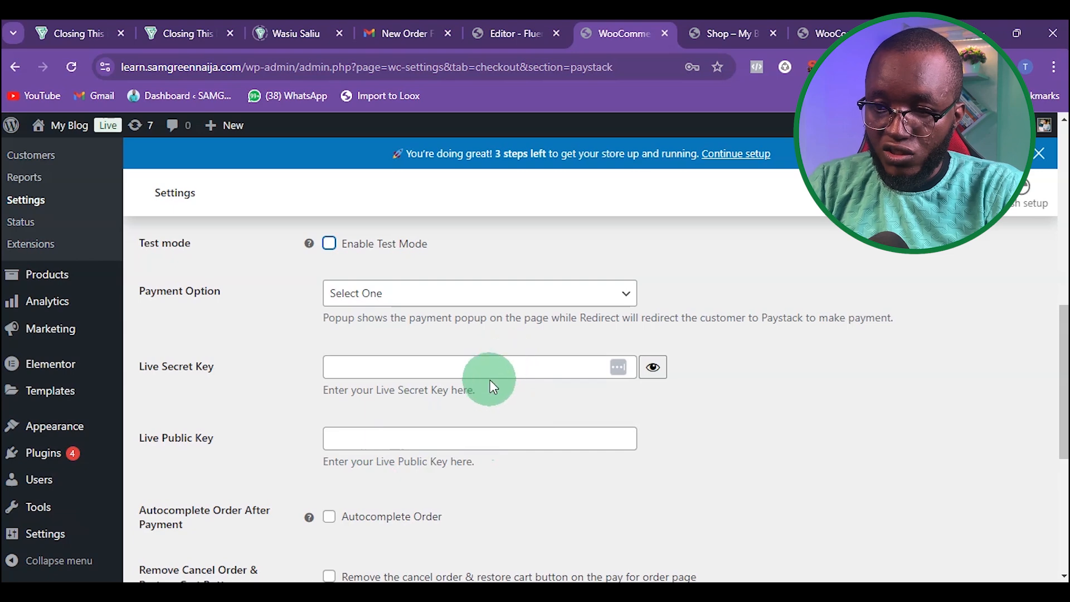
scroll(490, 382, down, 4)
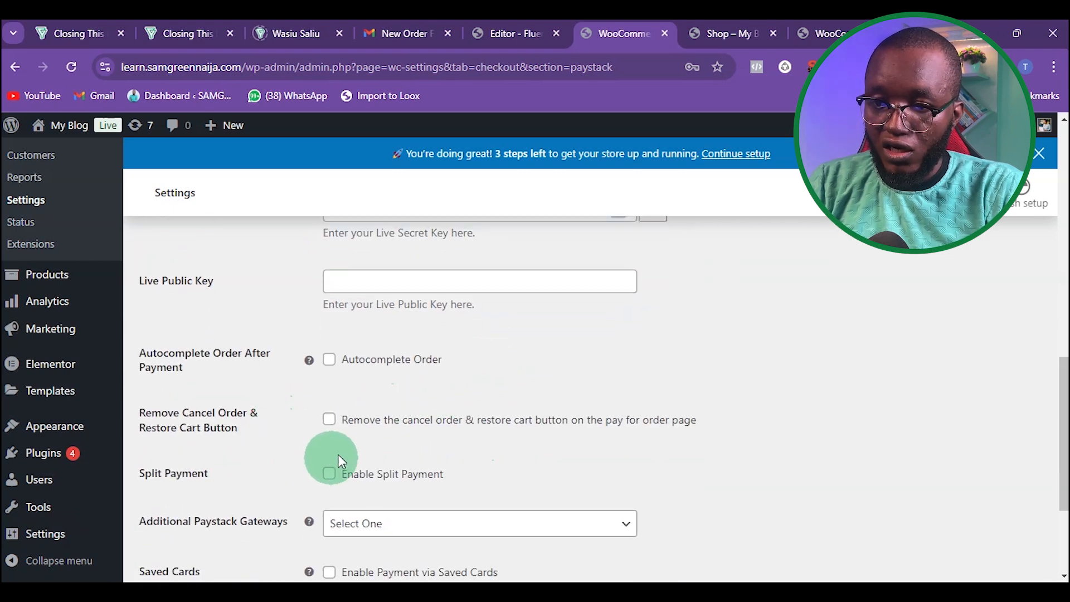
scroll(430, 413, up, 4)
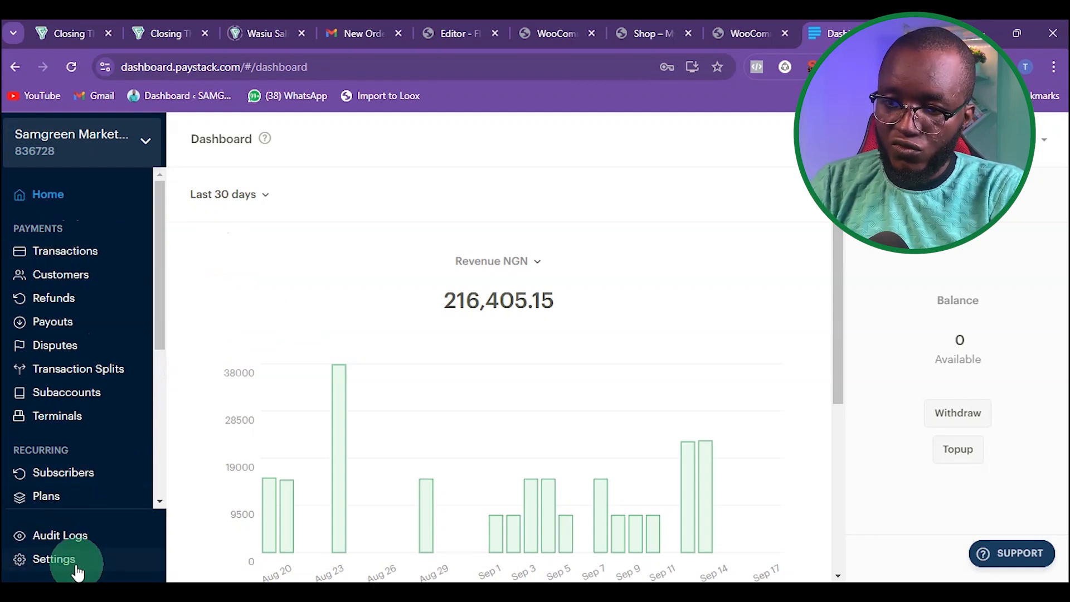
click(56, 560)
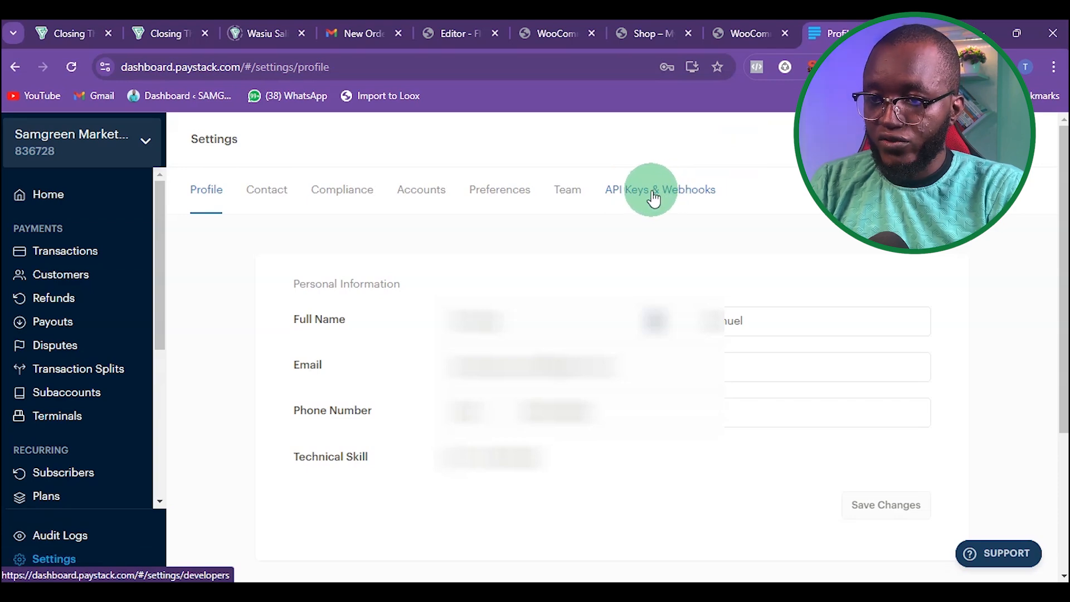
Step: Open the API Keys & Webhooks settings, reveal the live secret key by entering the account password, and copy it
click(653, 195)
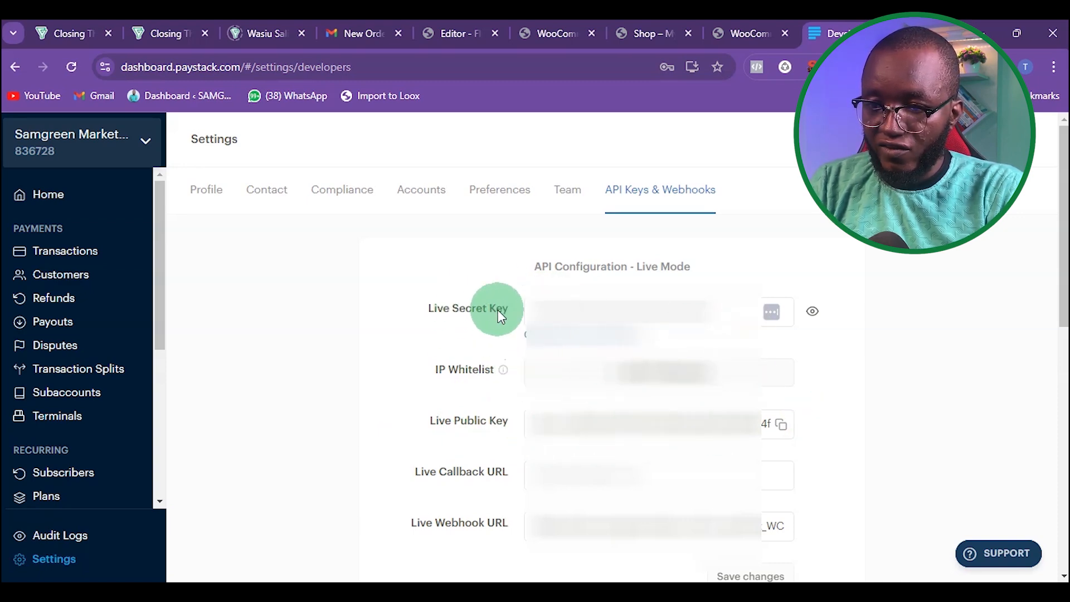
click(809, 314)
click(450, 357)
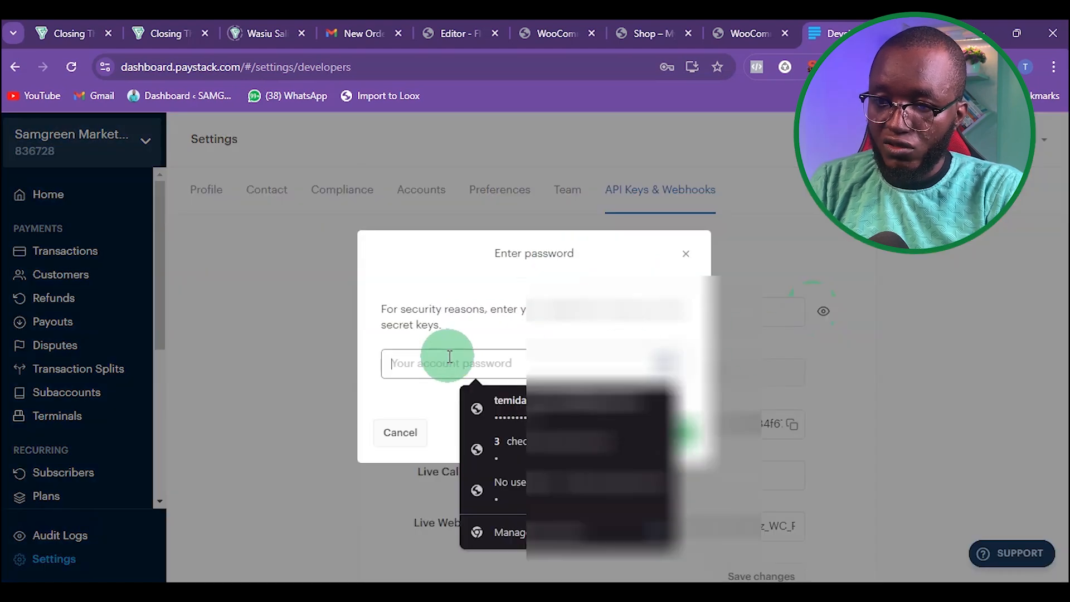
click(535, 401)
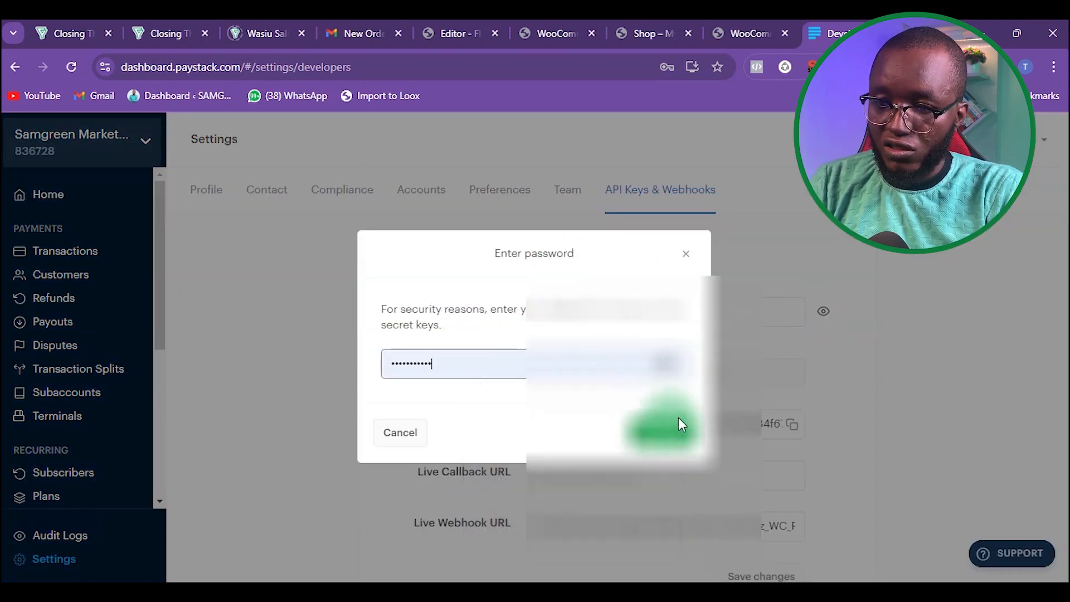
click(677, 417)
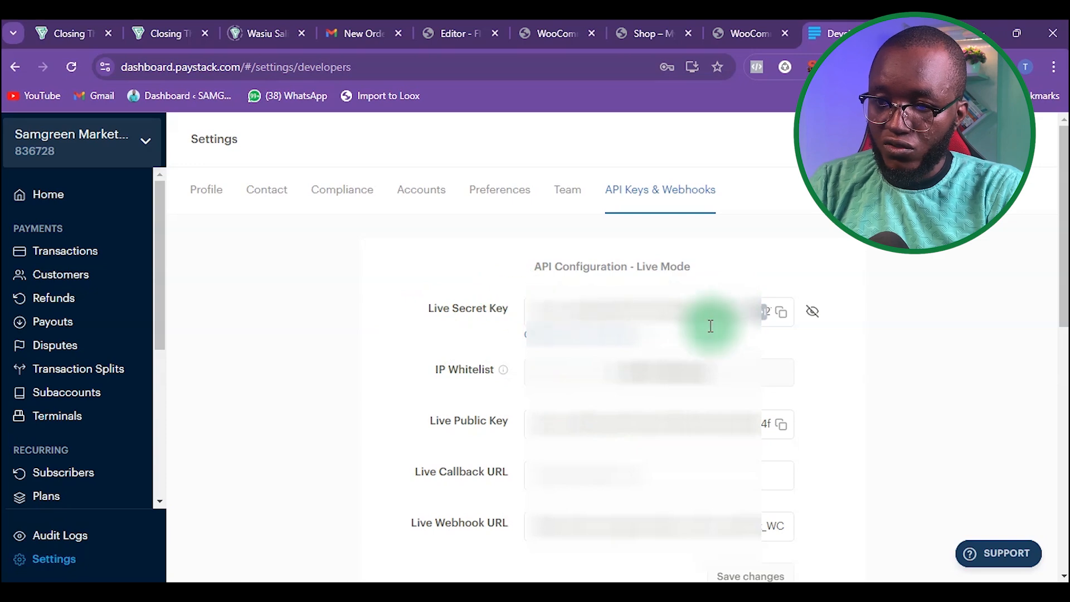
click(782, 313)
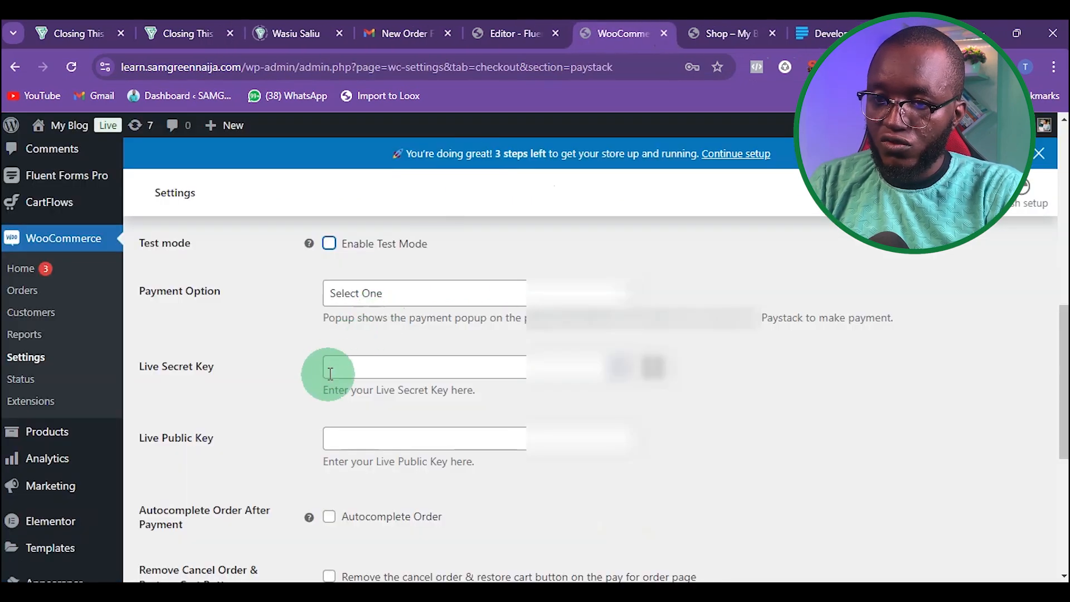
Step: Paste the live secret key into the Paystack Live Secret Key field in WooCommerce and save the changes
click(341, 372)
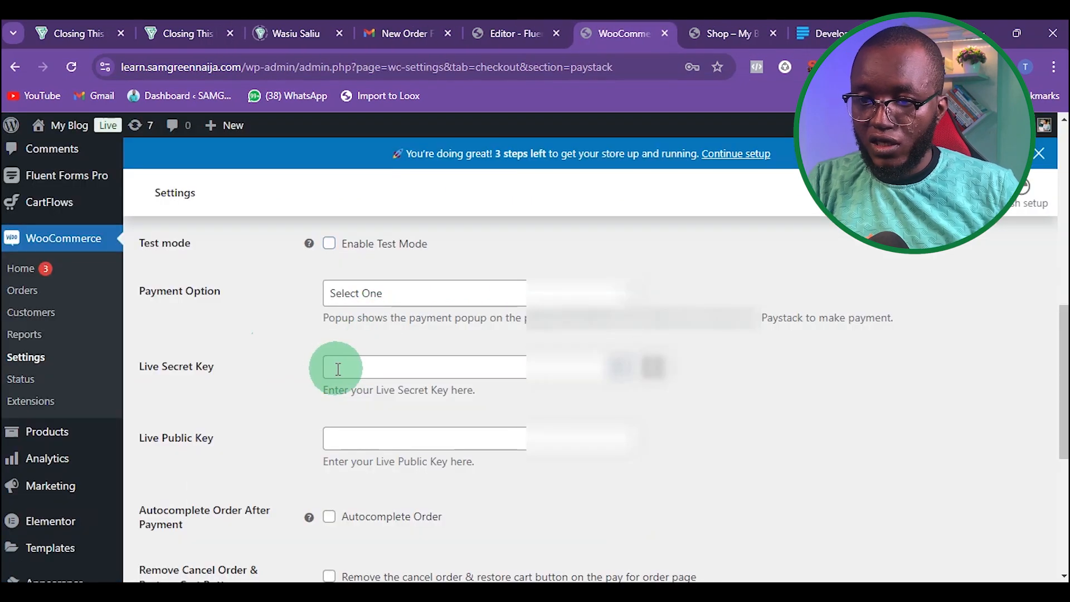
key(ctrl+v)
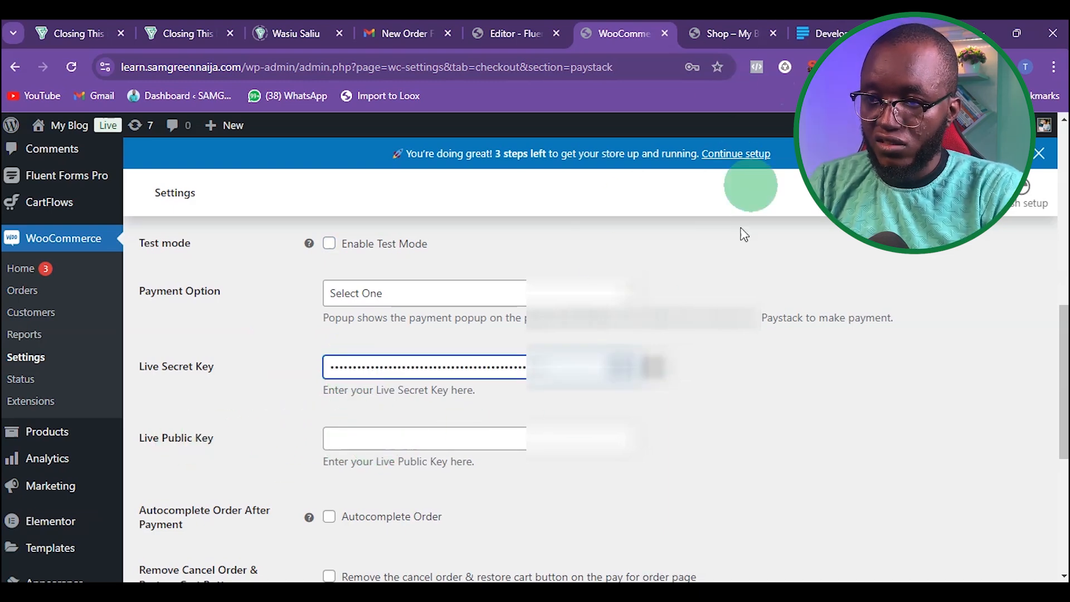
scroll(418, 468, down, 1)
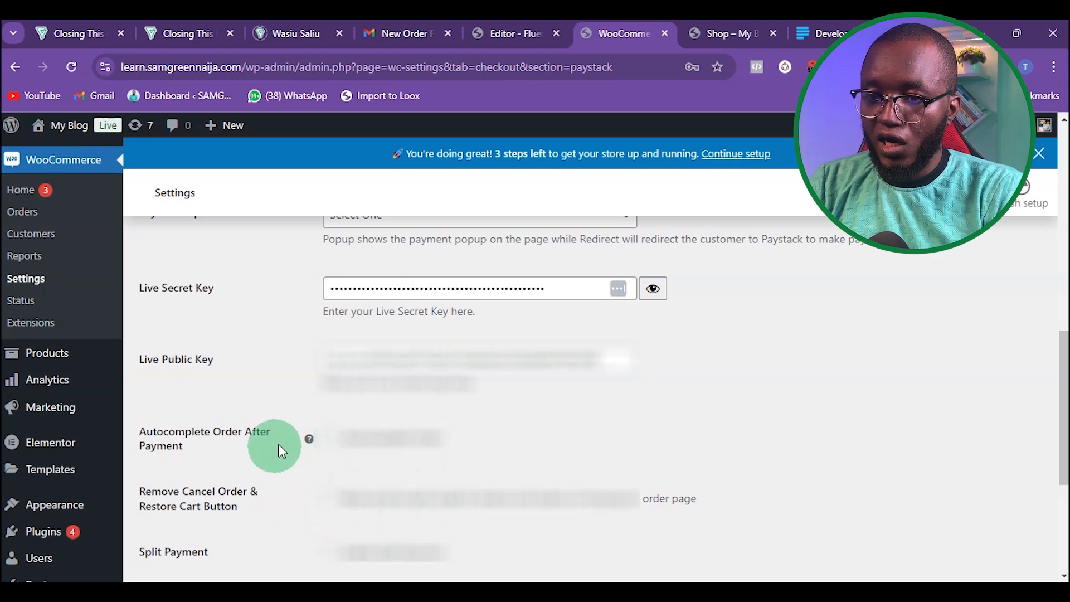
mouse_move(310, 441)
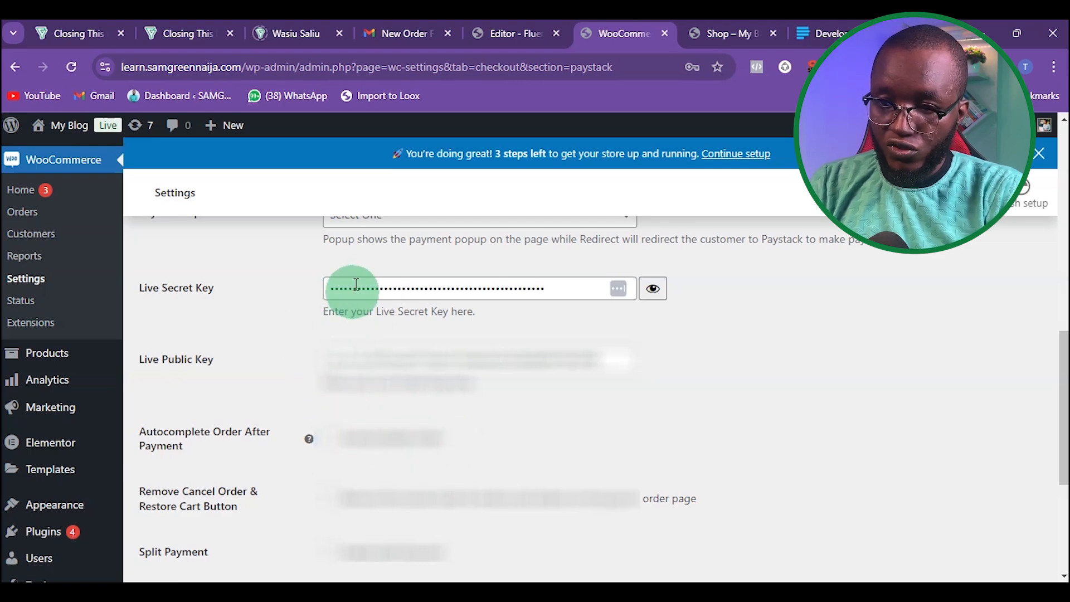
scroll(336, 351, down, 1)
scroll(336, 351, down, 5)
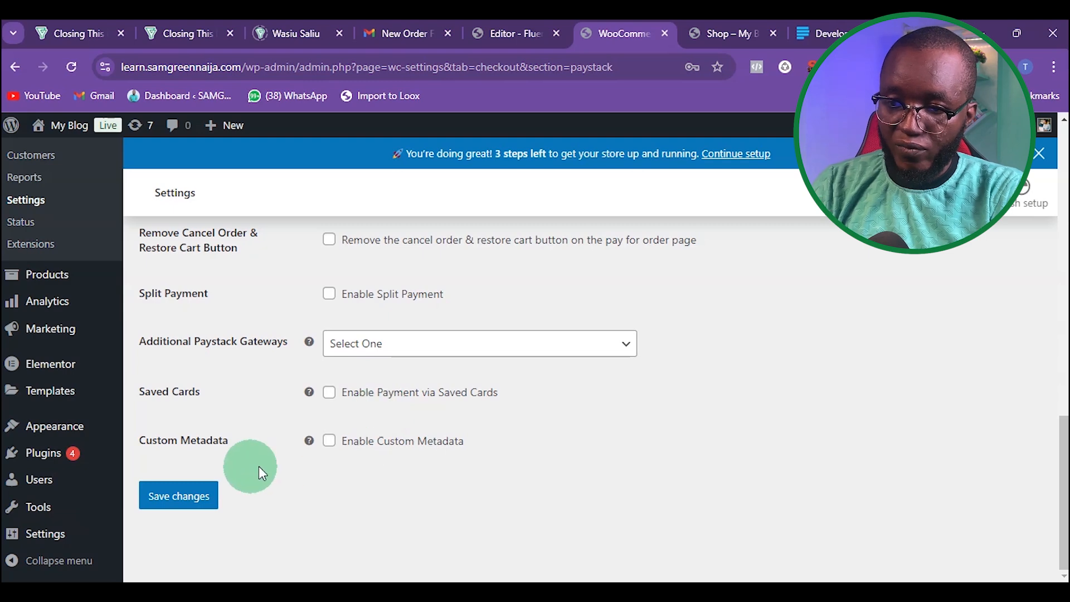
click(189, 501)
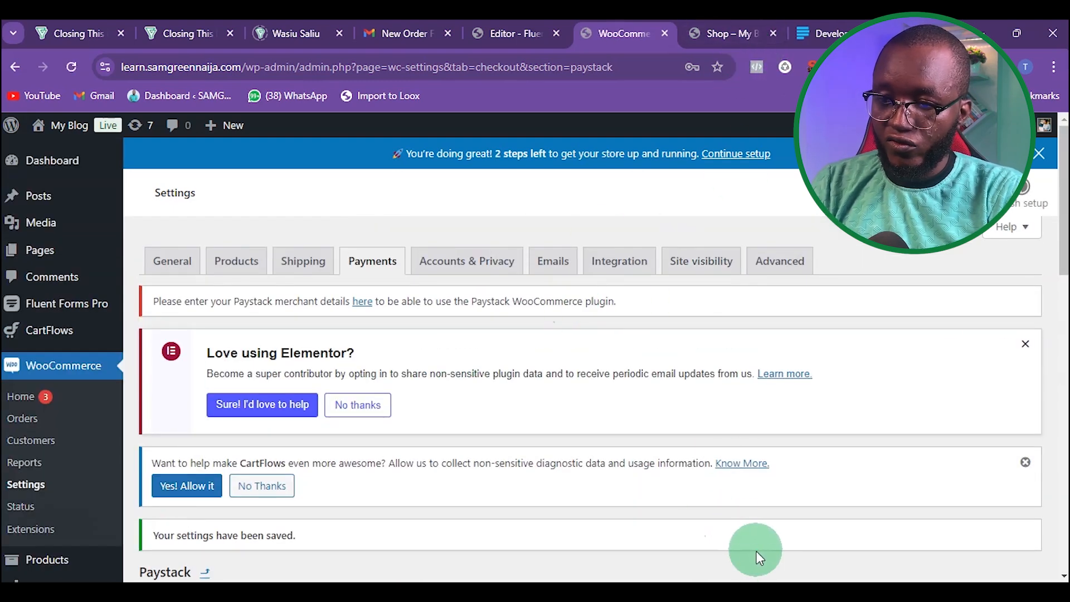
Step: Reload the store's checkout page and review its payment section and order details
mouse_move(795, 577)
click(831, 527)
scroll(333, 455, down, 1)
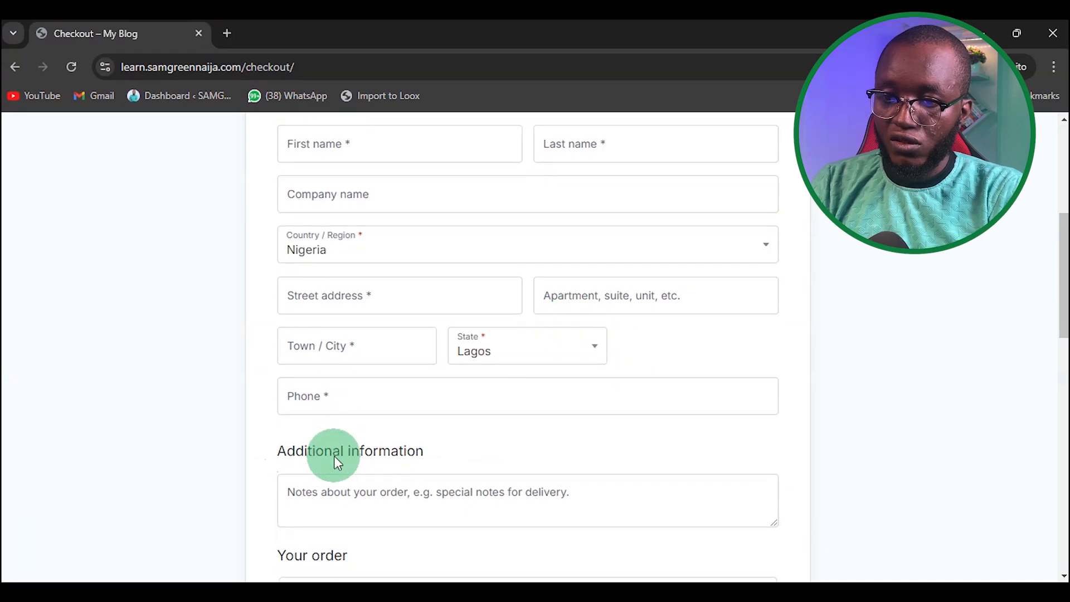
scroll(333, 456, down, 7)
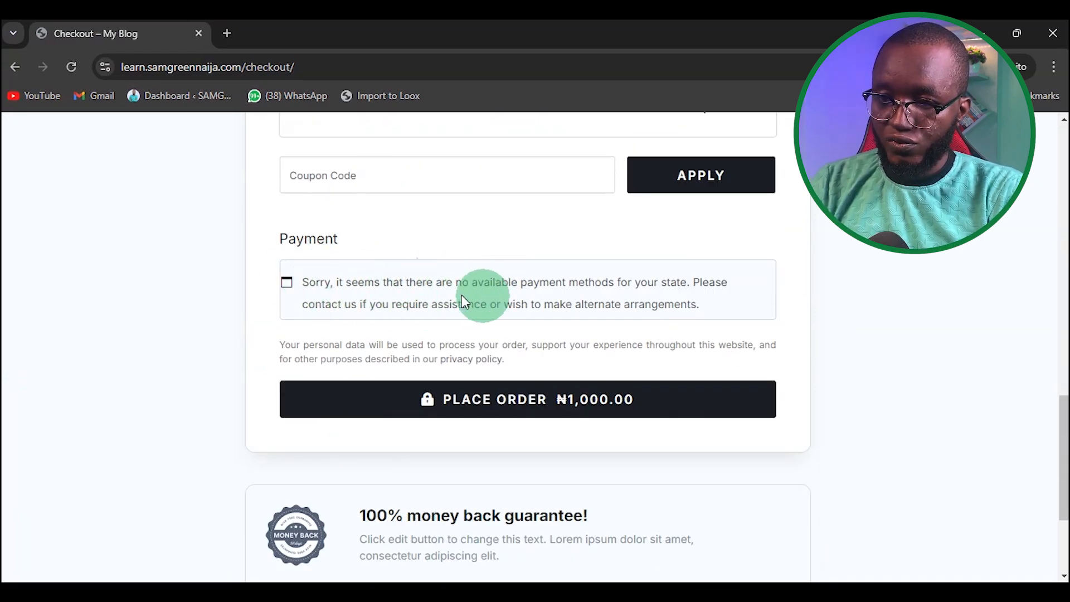
click(71, 67)
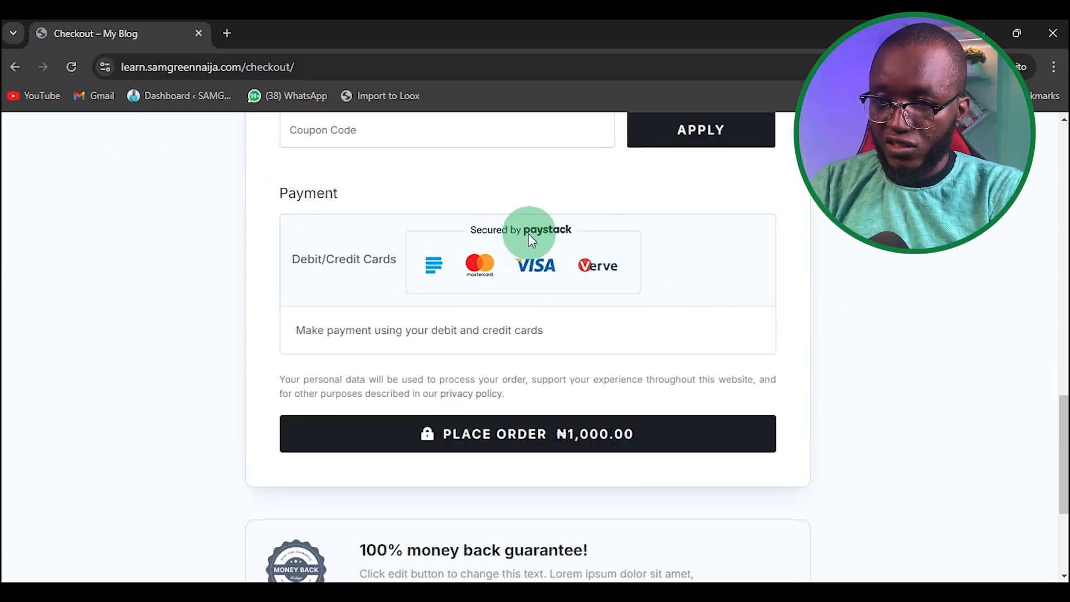
scroll(451, 349, up, 12)
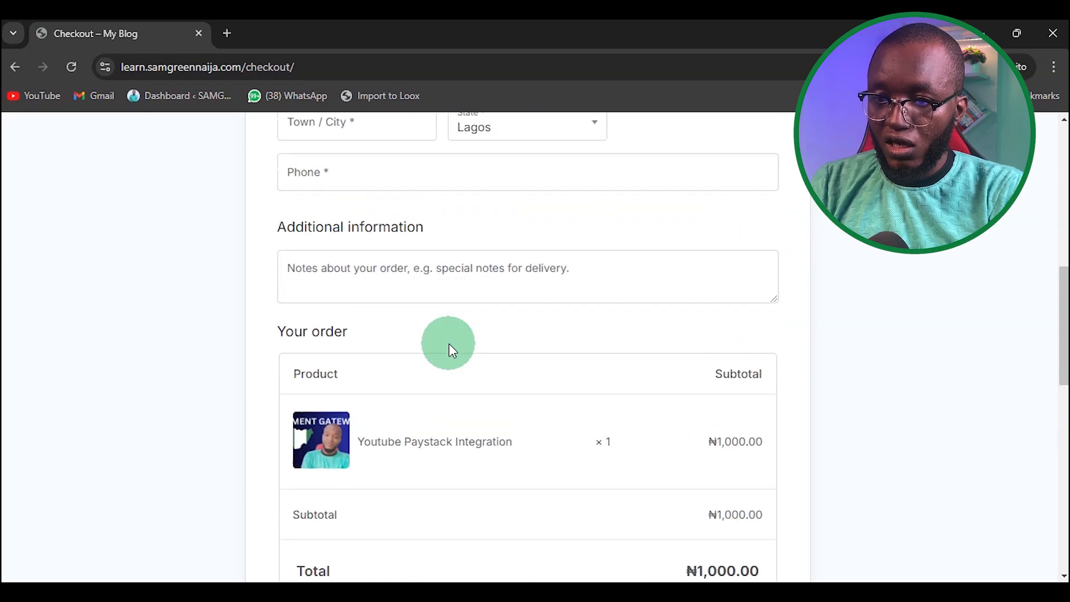
scroll(449, 344, up, 3)
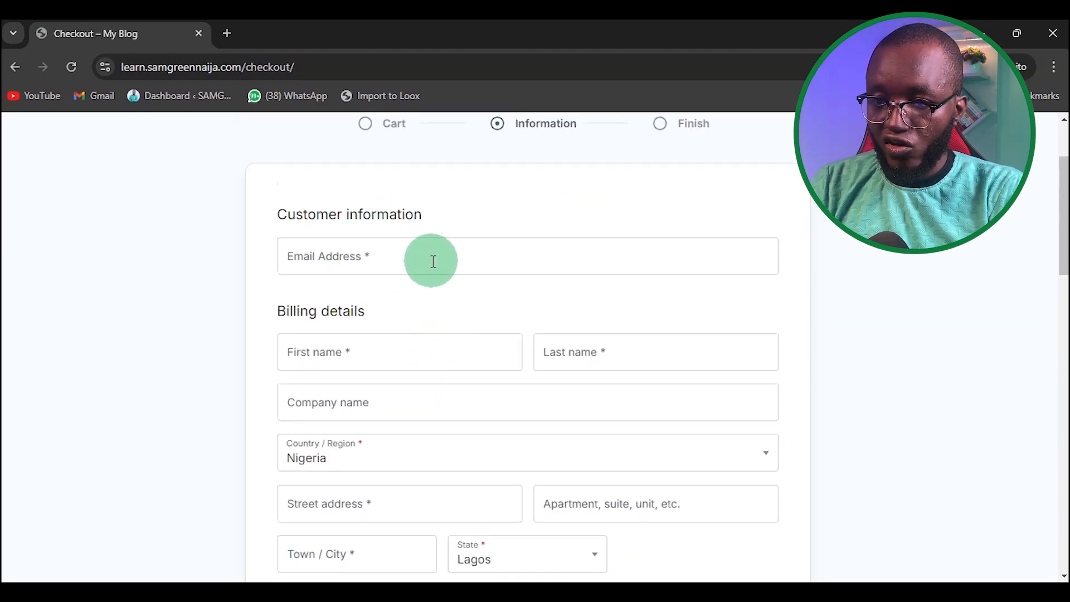
scroll(430, 259, down, 5)
scroll(433, 281, down, 10)
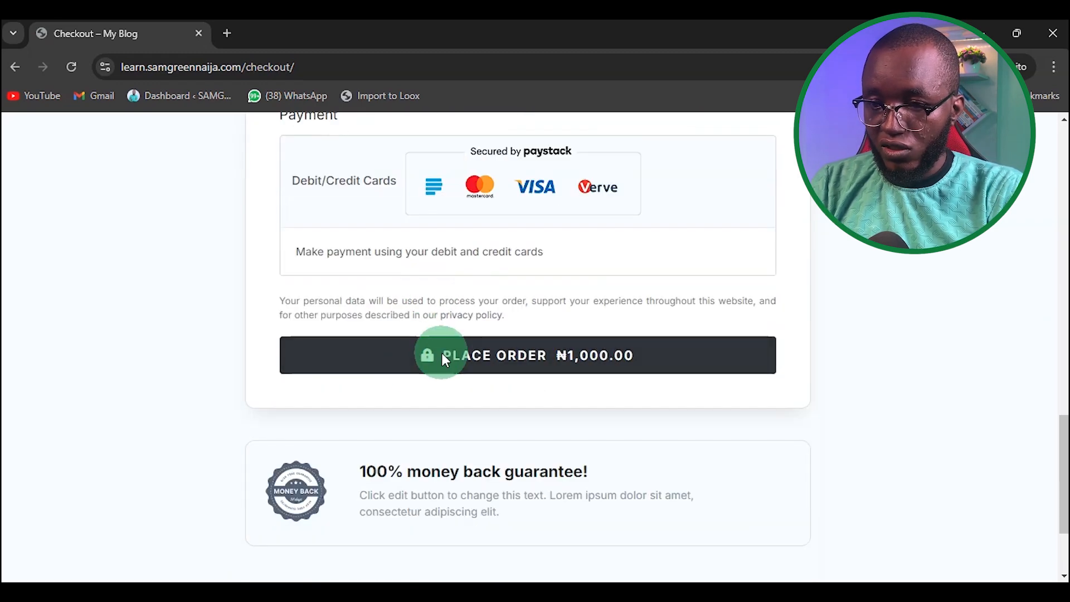
scroll(346, 389, up, 3)
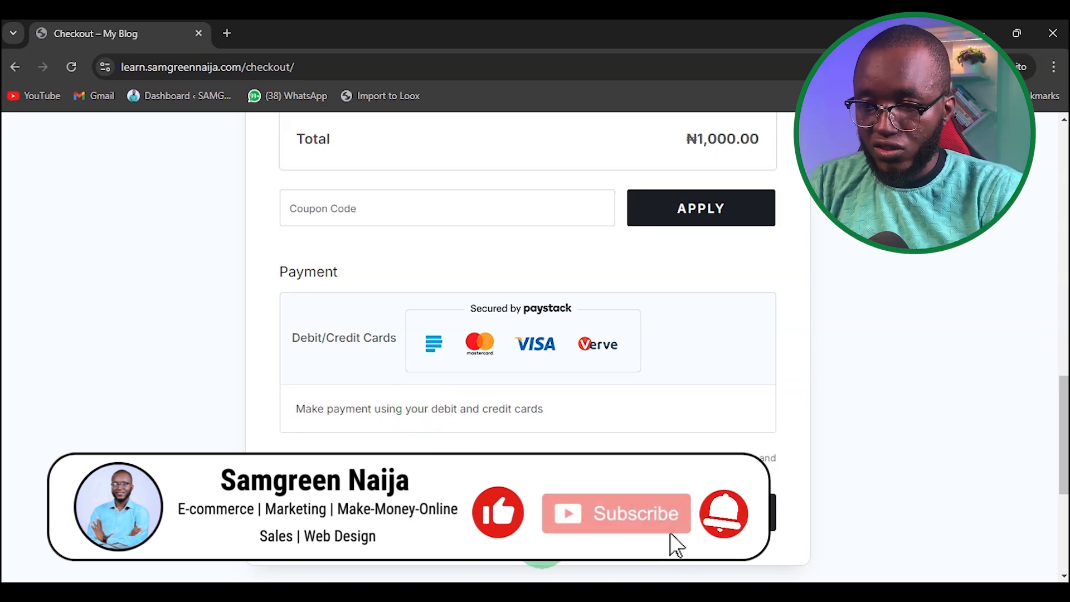
Step: Go to Fluent Forms Global Settings and enable the payment module
mouse_move(779, 600)
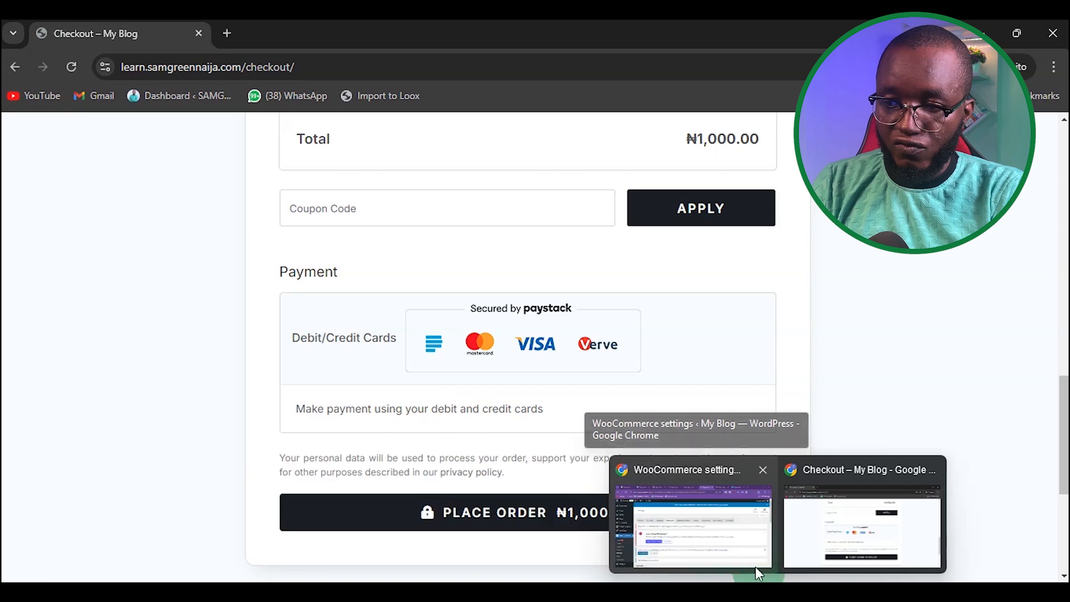
click(725, 549)
mouse_move(64, 306)
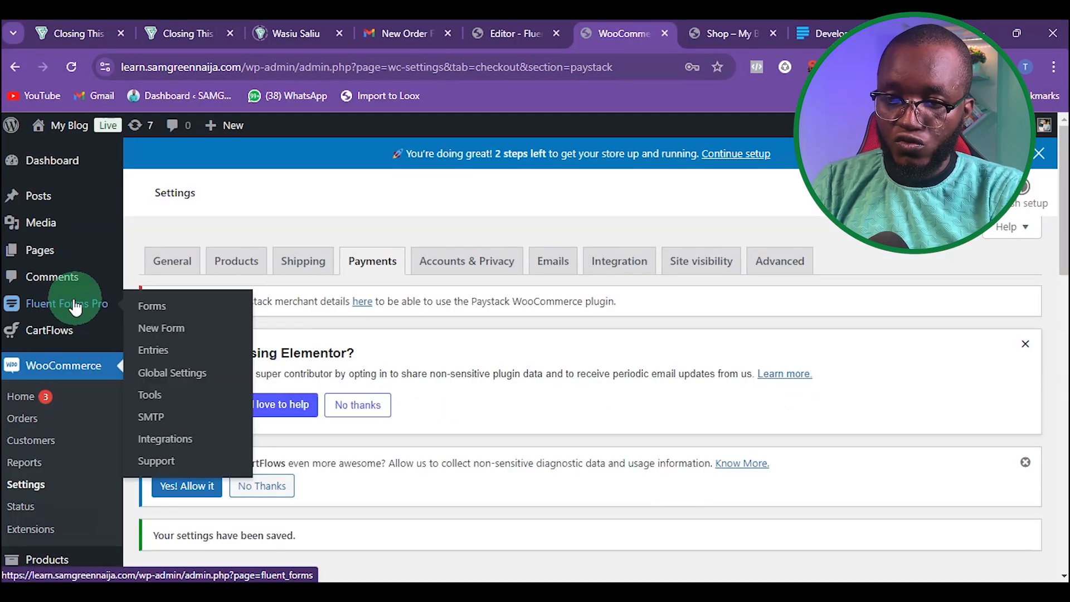
click(39, 307)
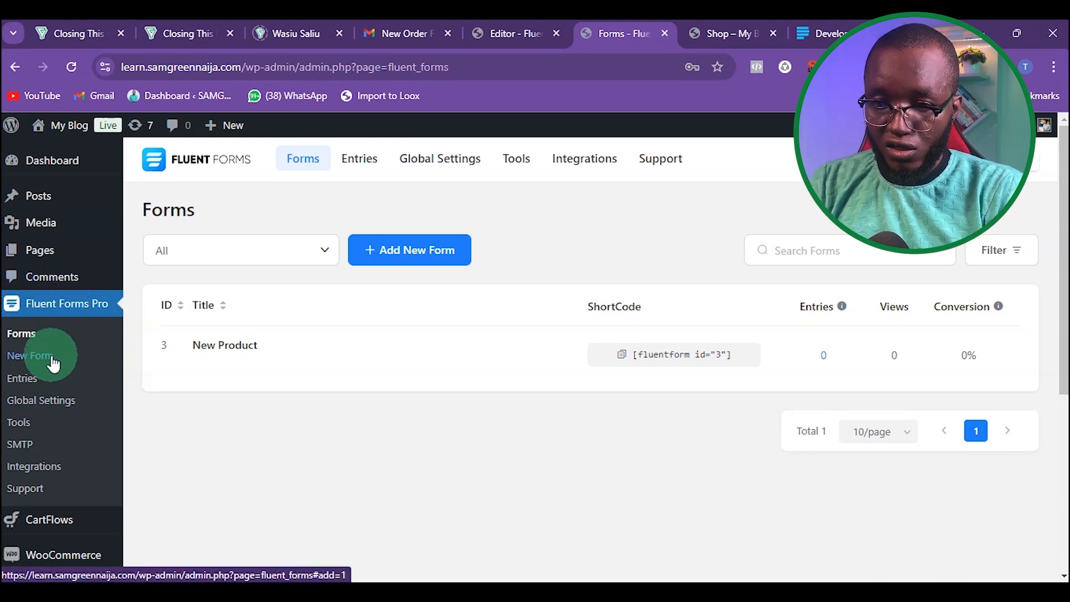
scroll(60, 357, down, 1)
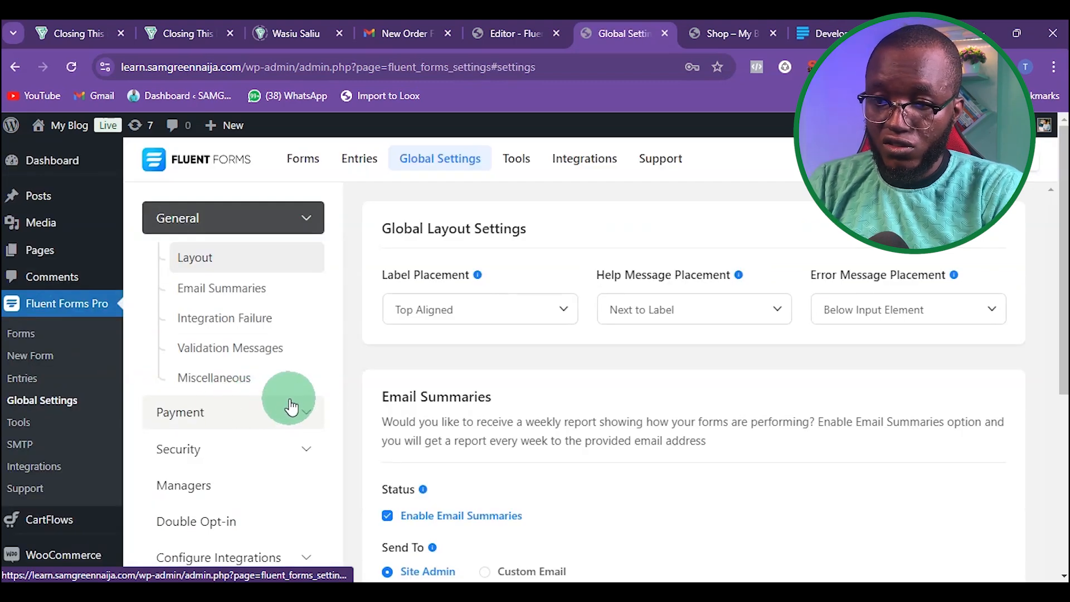
click(301, 422)
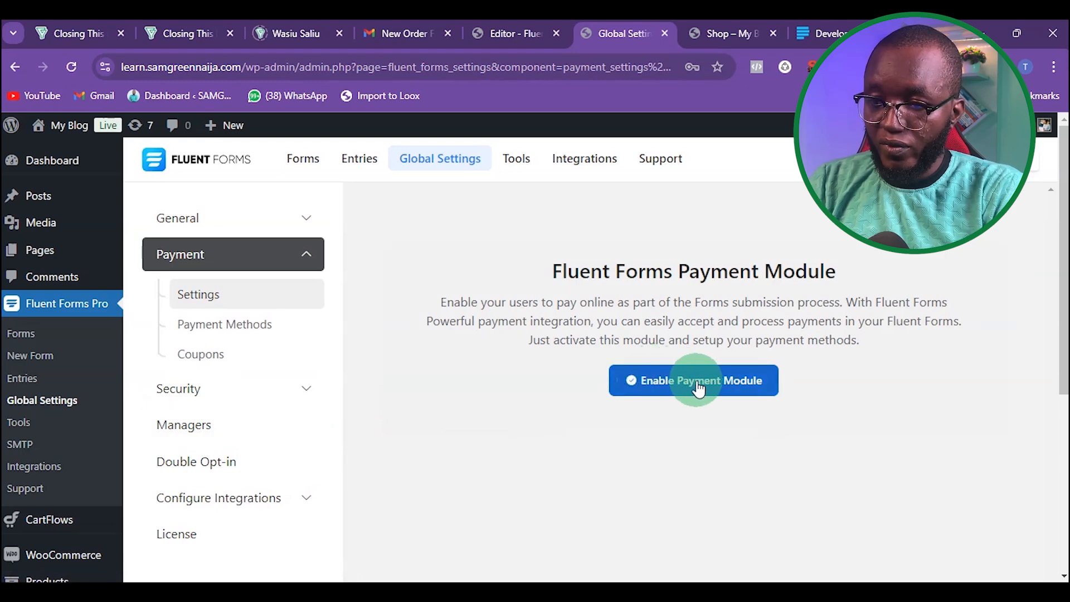
click(701, 388)
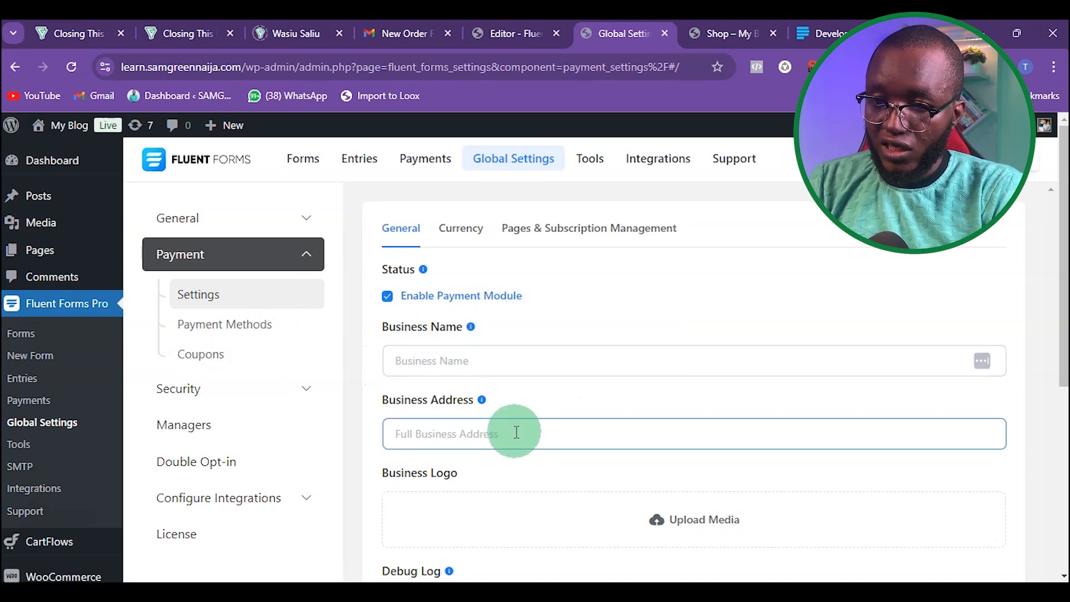
Step: Enable the Paystack payment method in Fluent Forms' payment method settings
scroll(516, 429, down, 2)
scroll(516, 429, up, 2)
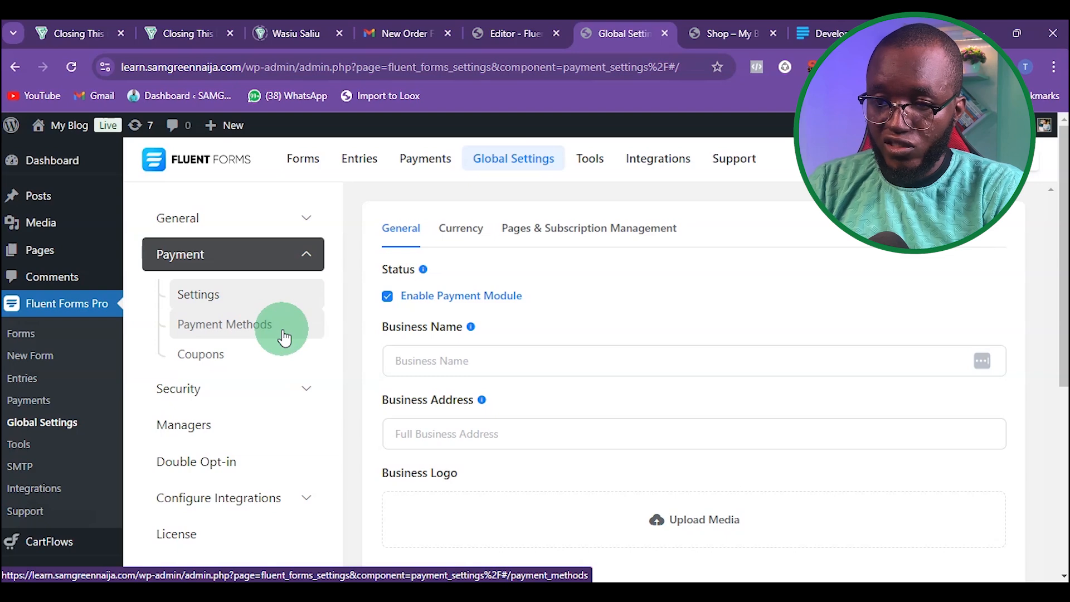
click(260, 333)
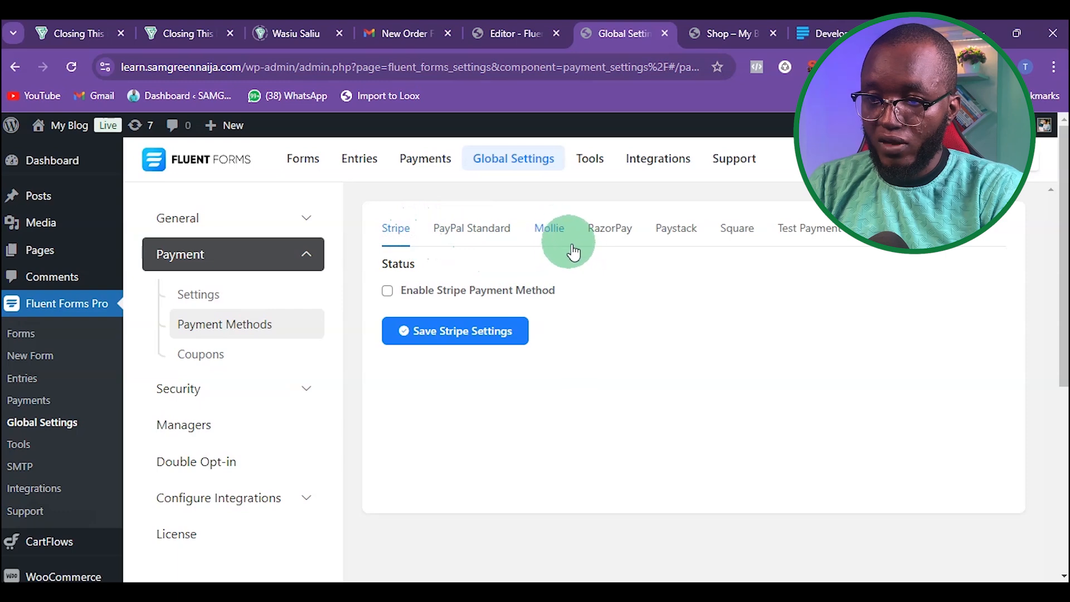
click(676, 230)
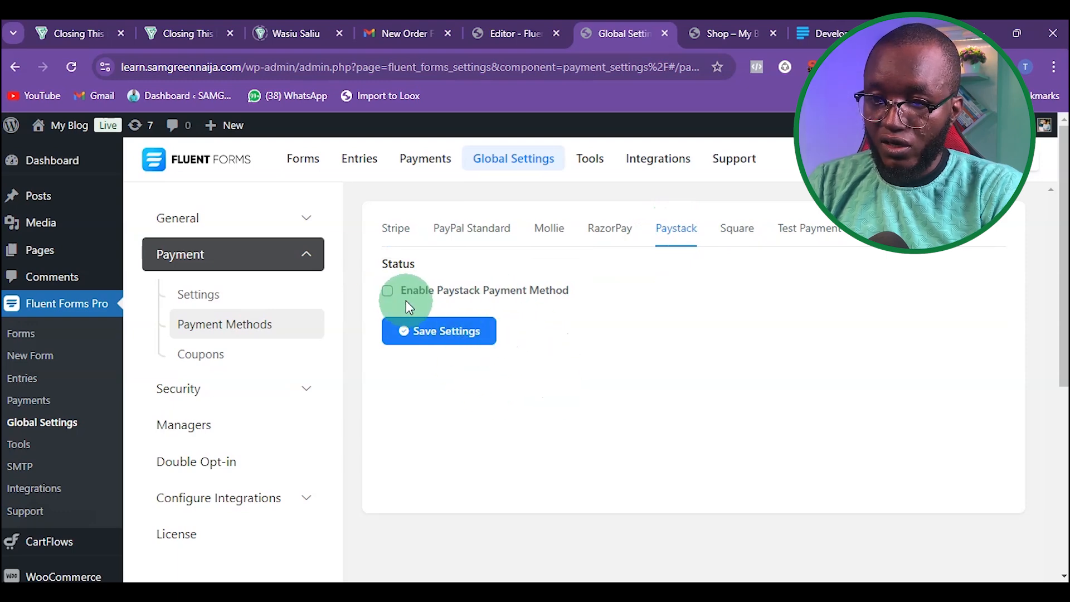
click(387, 290)
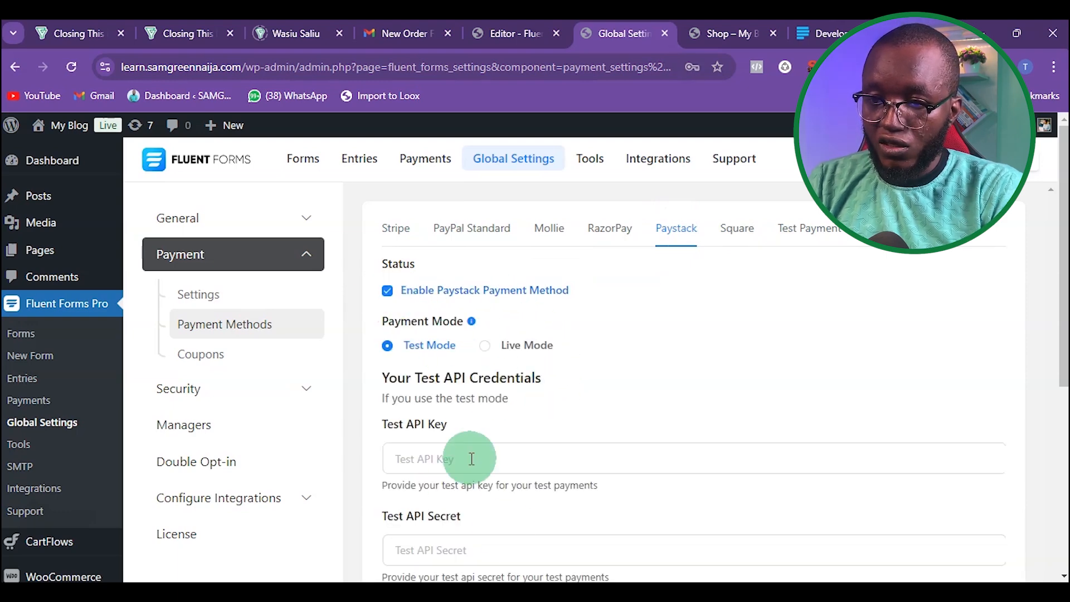
Step: Open the forms list in a new tab and preview the New Product form
click(487, 449)
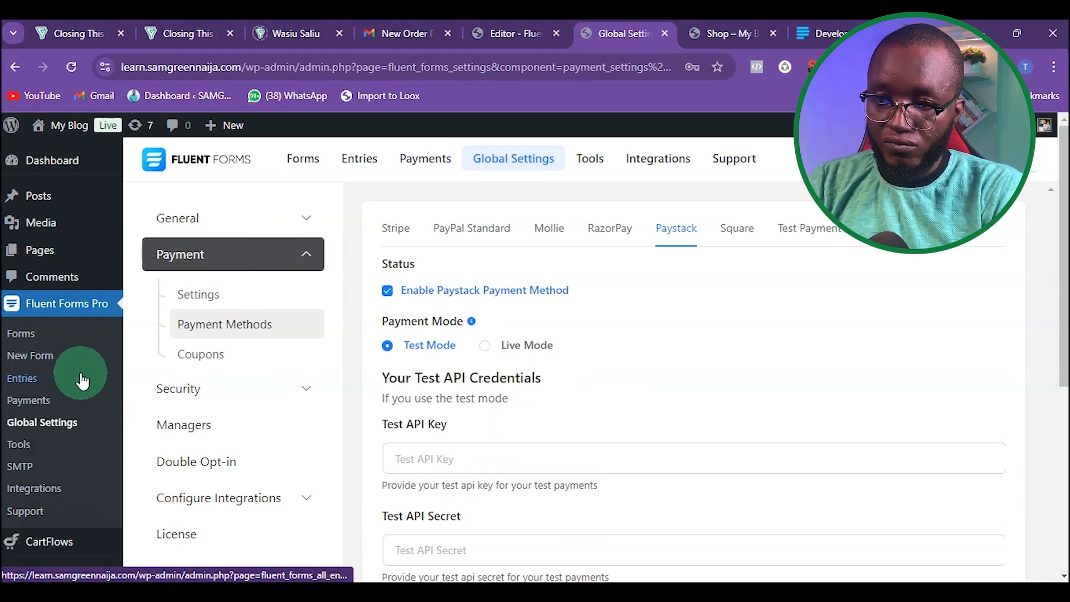
right_click(42, 341)
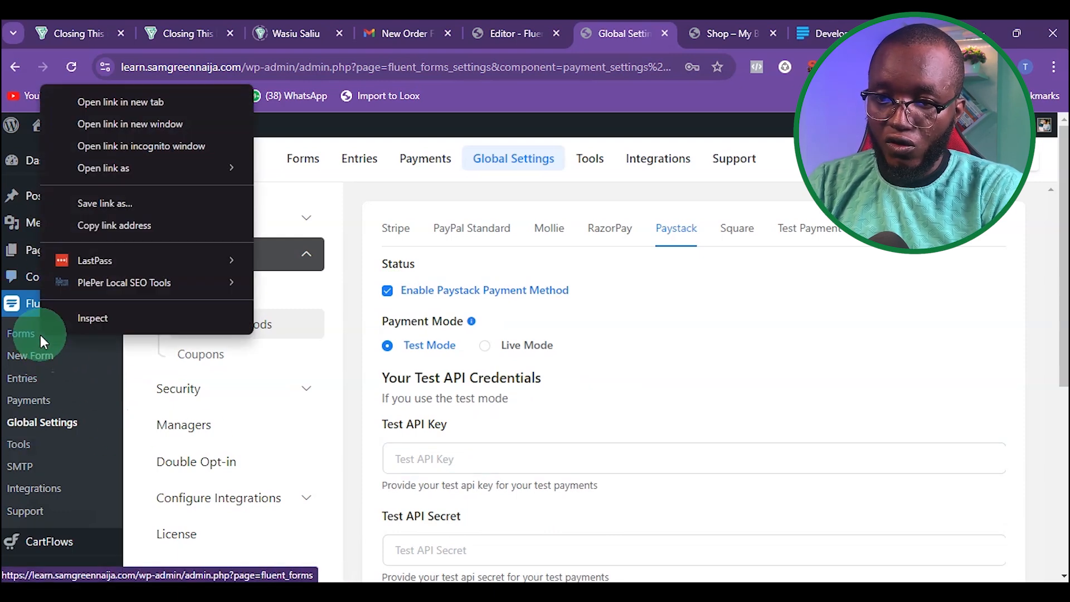
click(112, 103)
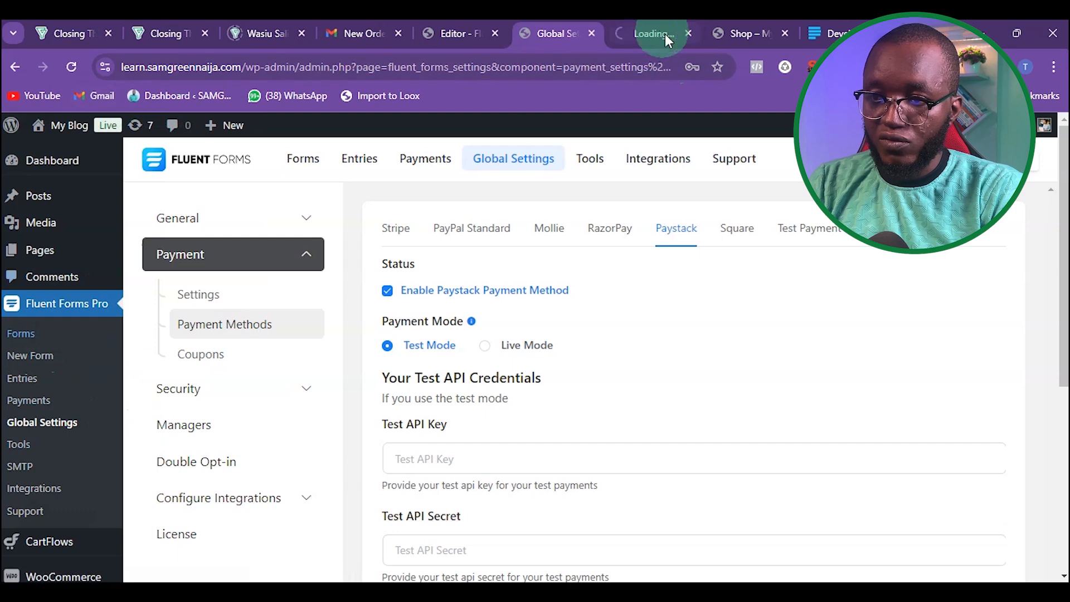
click(637, 27)
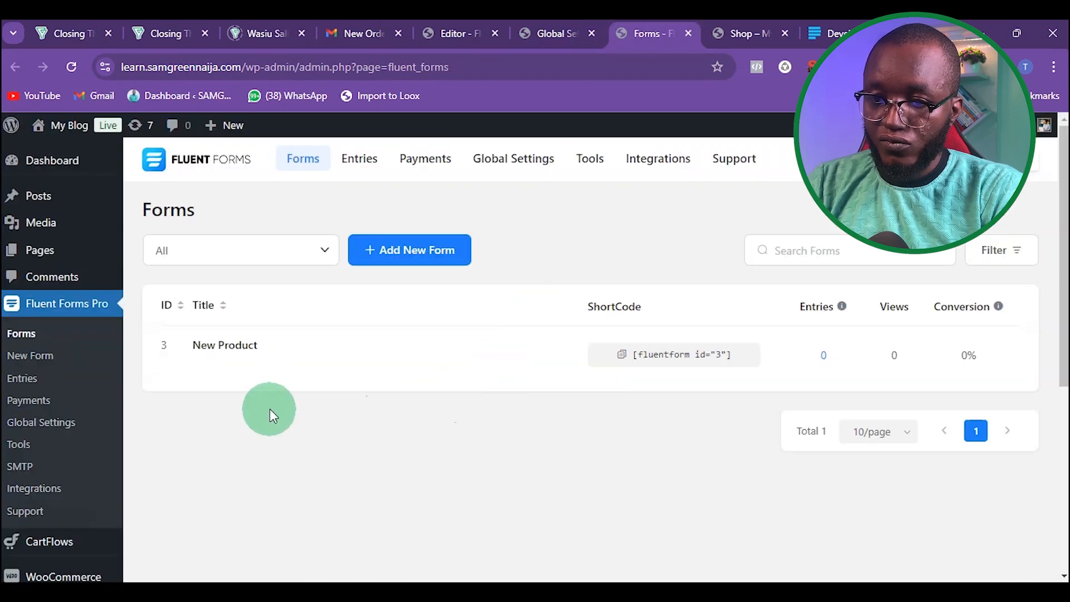
mouse_move(237, 355)
click(322, 370)
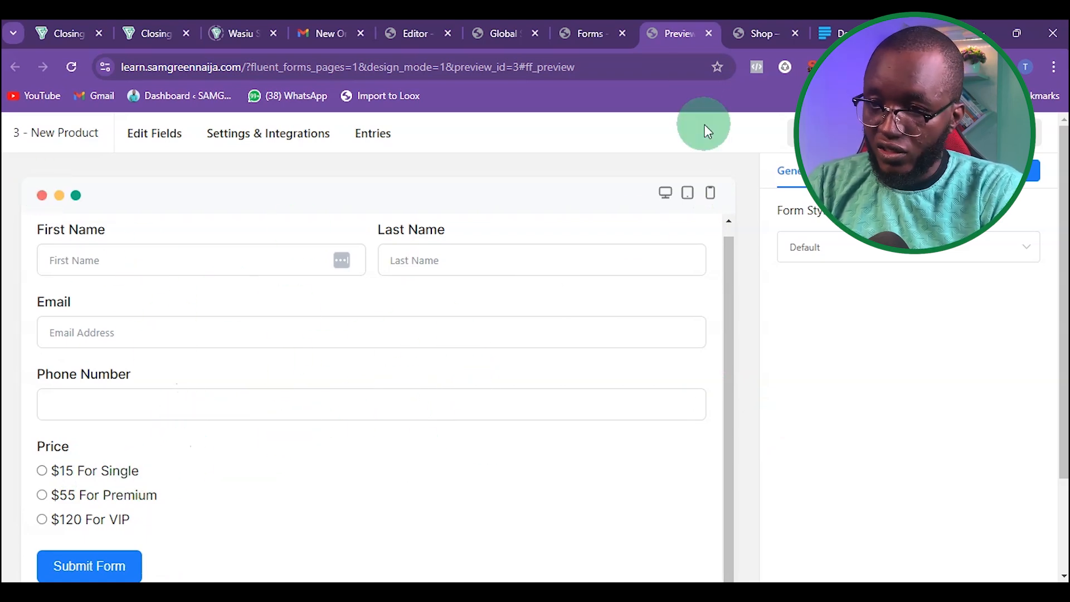
Step: Return to the Fluent Forms Paystack settings and switch the payment mode to Live Mode
click(501, 33)
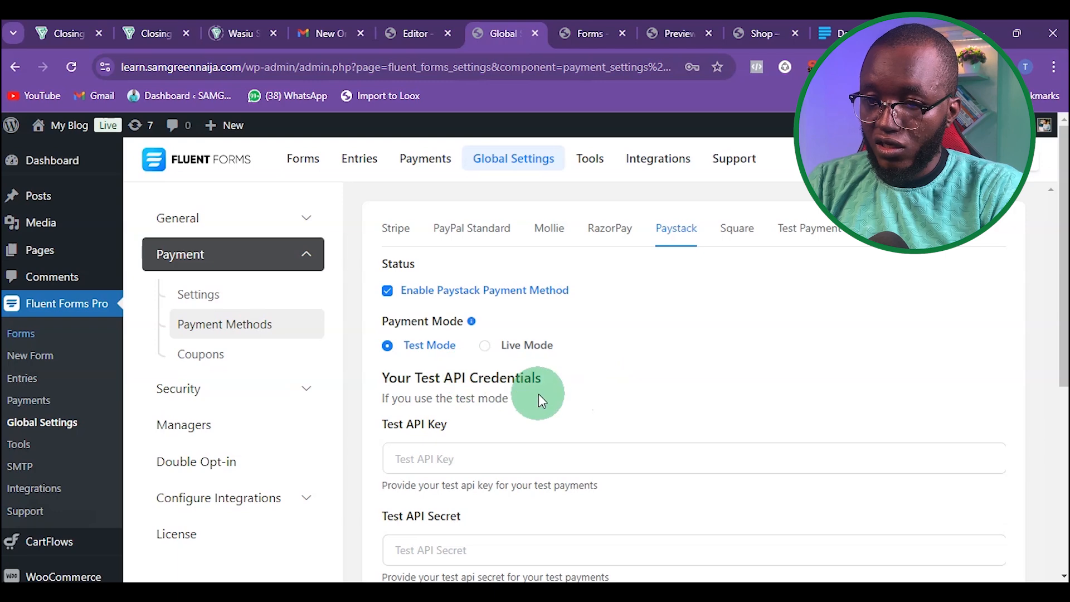
scroll(539, 393, down, 1)
click(401, 365)
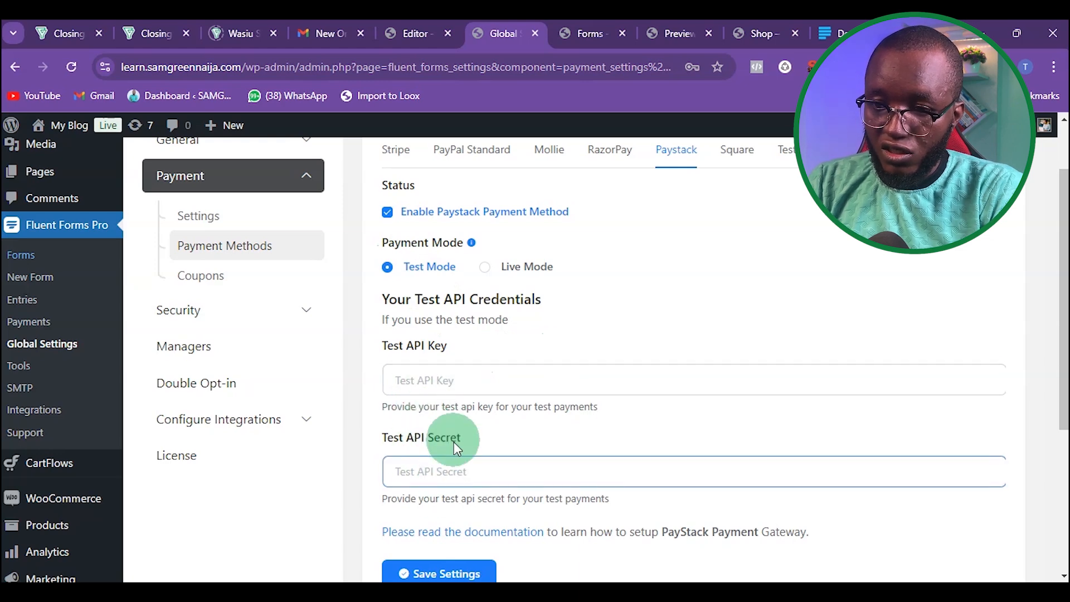
click(485, 268)
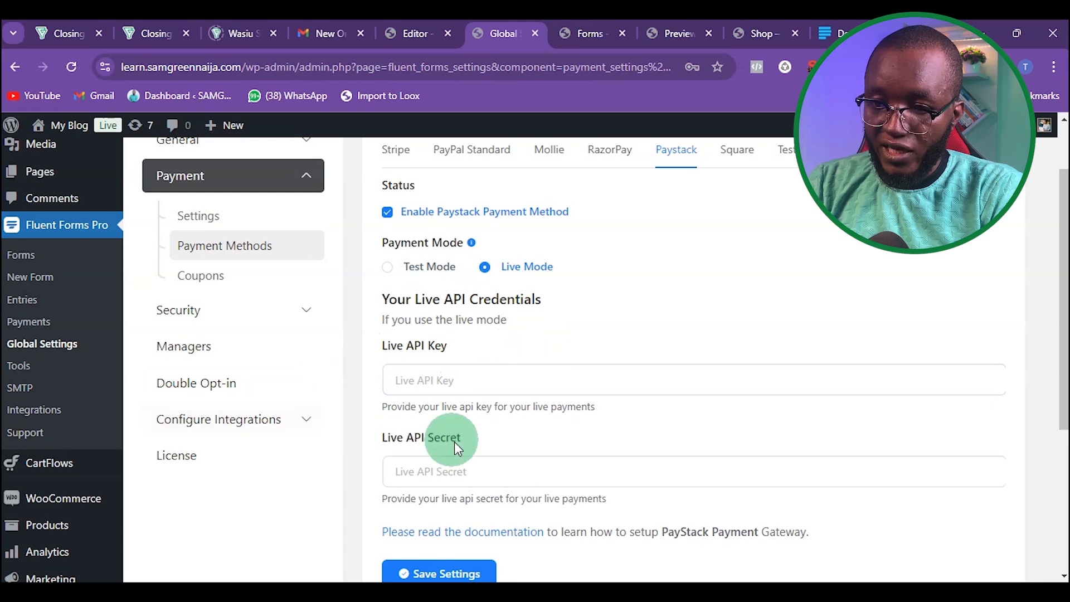
Step: Copy the live secret key from the Paystack dashboard and paste it into the Live API Secret field
click(423, 472)
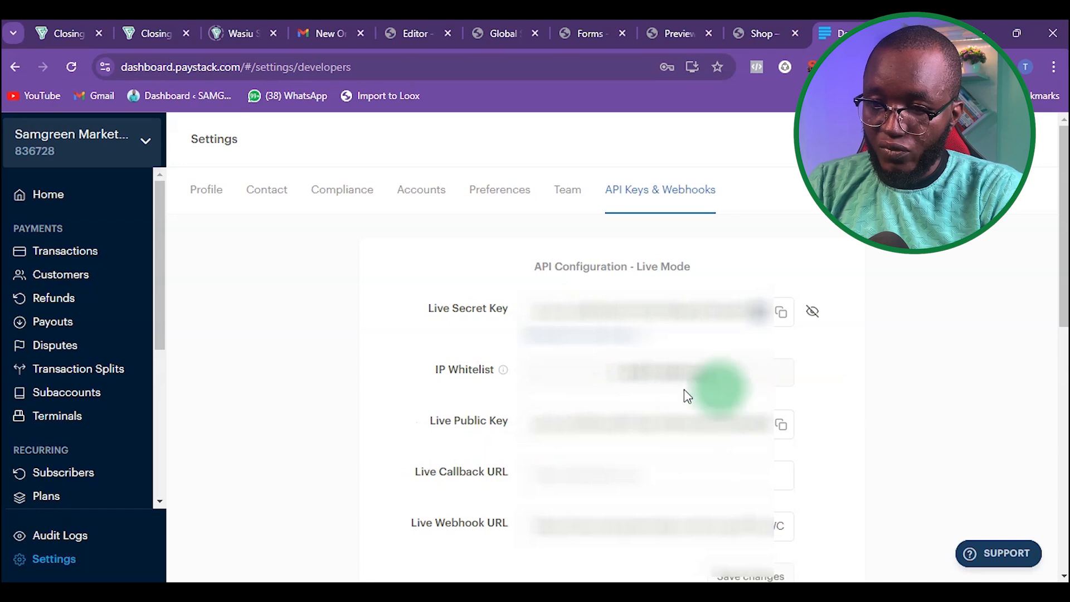
scroll(836, 307, down, 1)
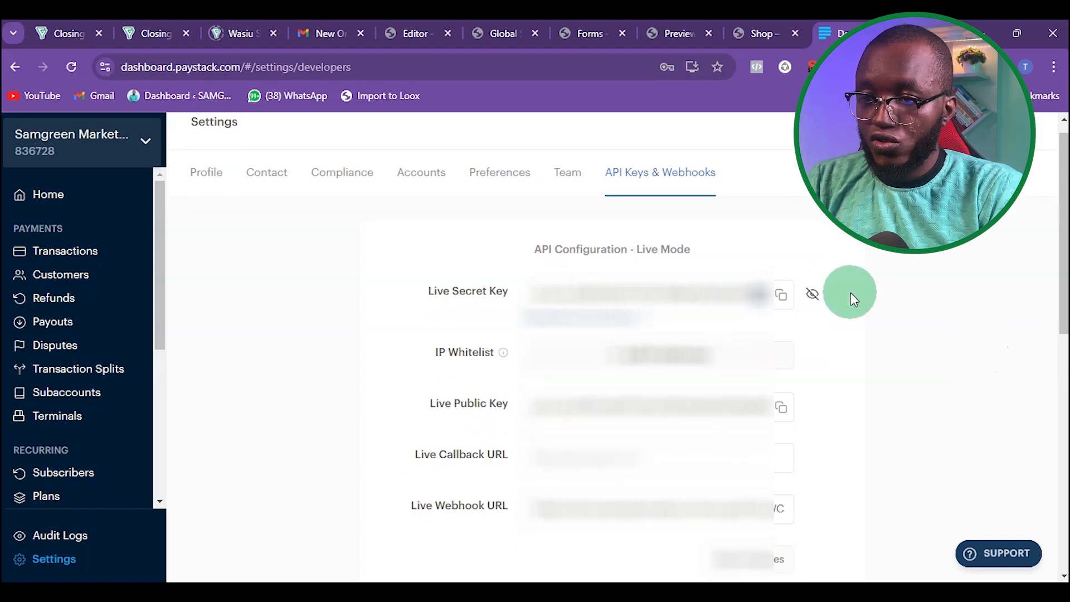
click(783, 298)
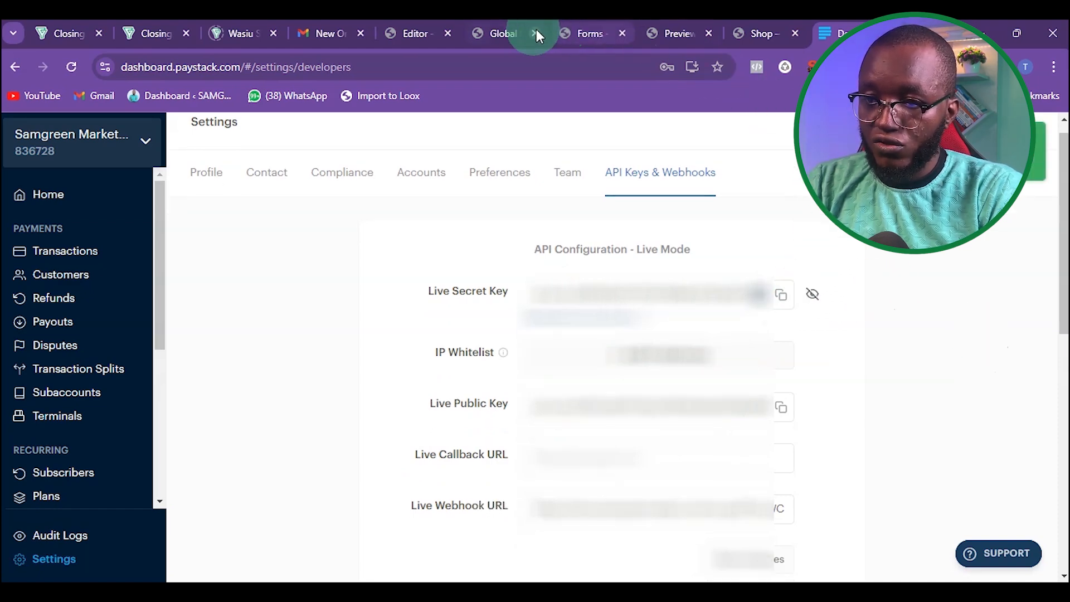
click(487, 32)
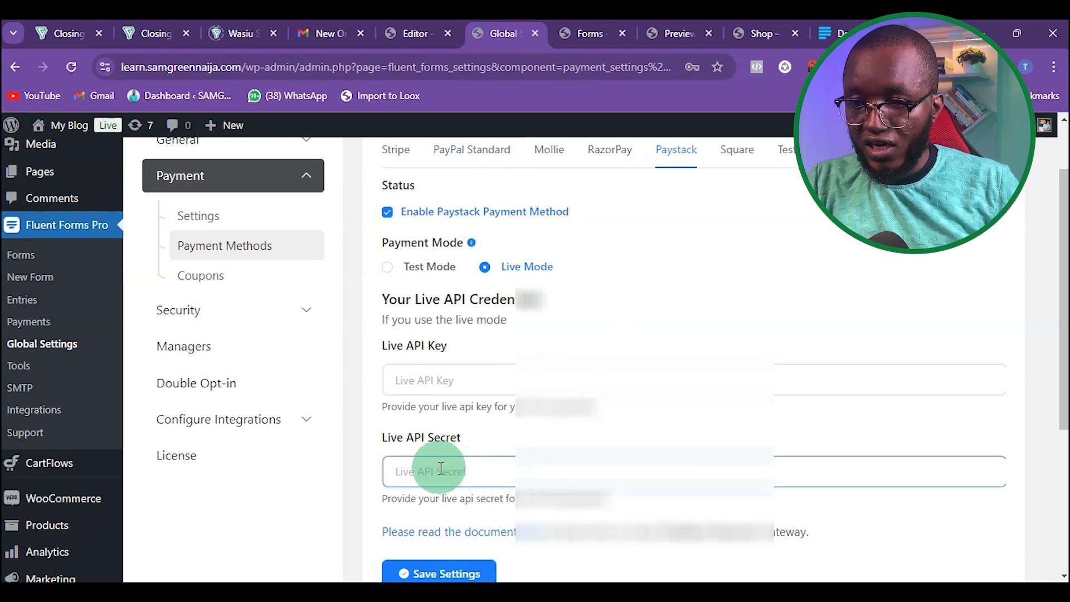
key(ctrl+v)
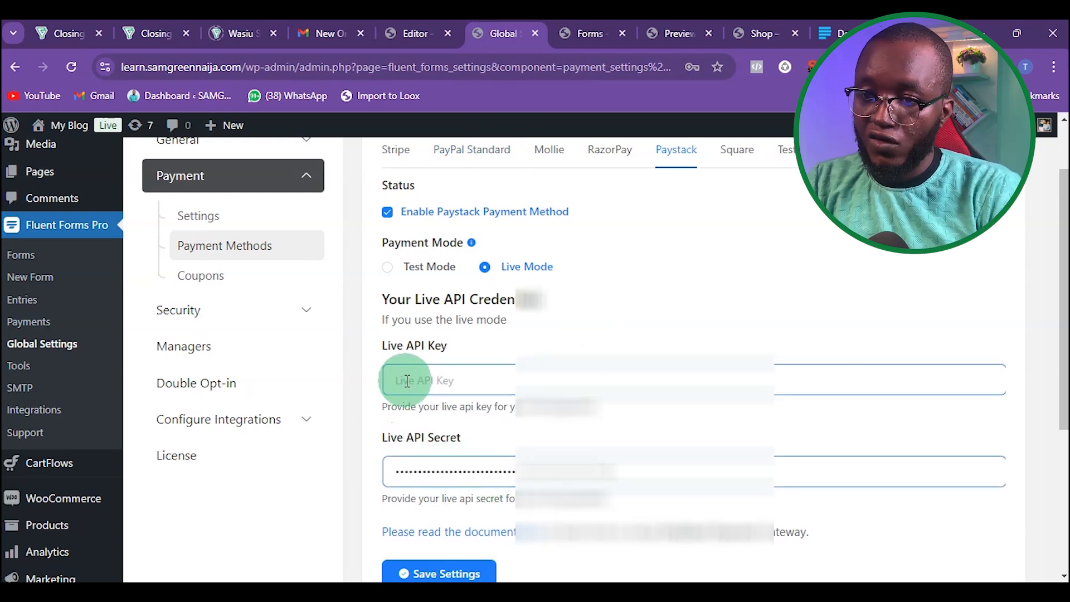
Step: Enter the Paystack live public key in the Live API Key field and save the settings
click(422, 380)
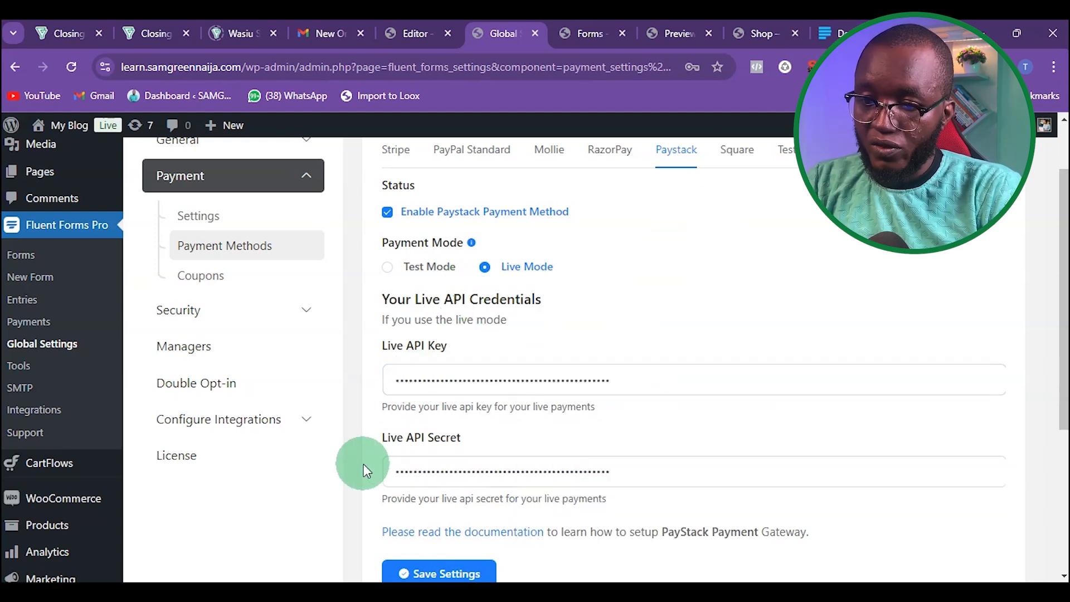
scroll(363, 463, down, 3)
click(431, 428)
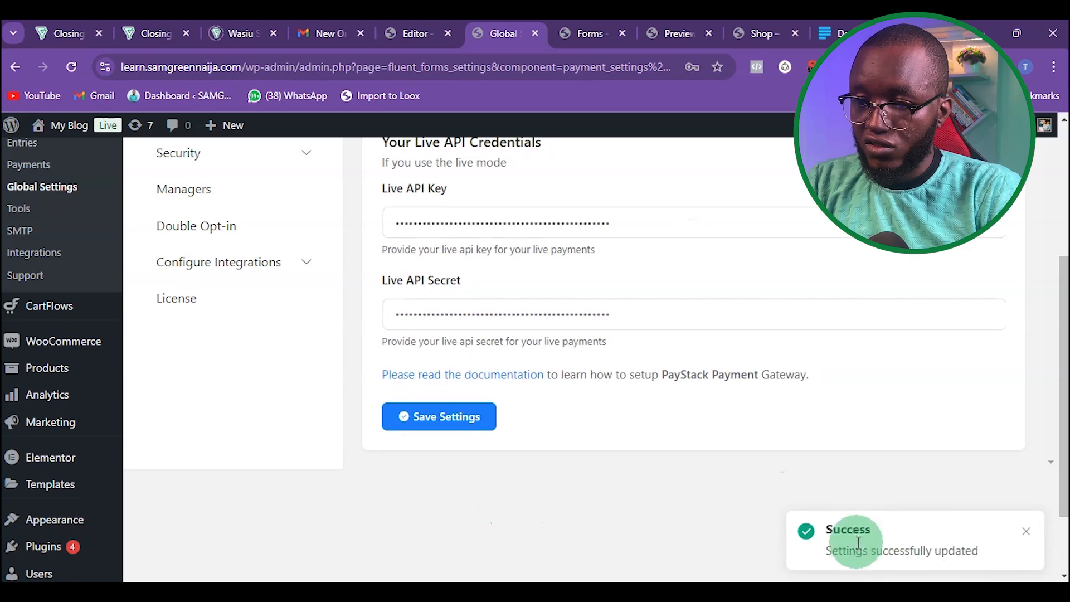
Step: Create a new blank form in Fluent Forms and give it a Paystack title
scroll(429, 494, up, 4)
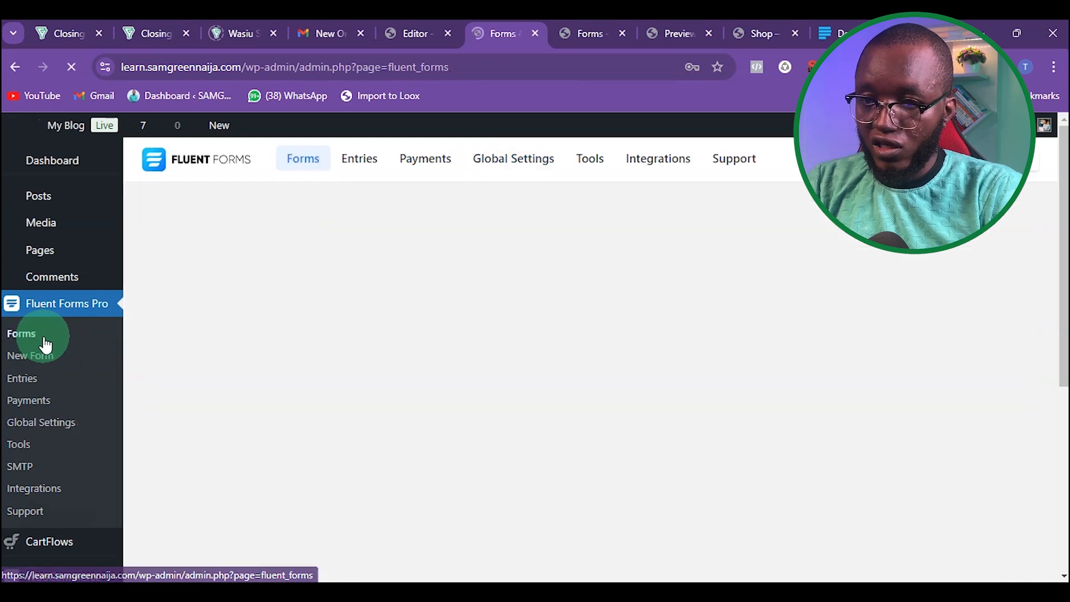
click(413, 255)
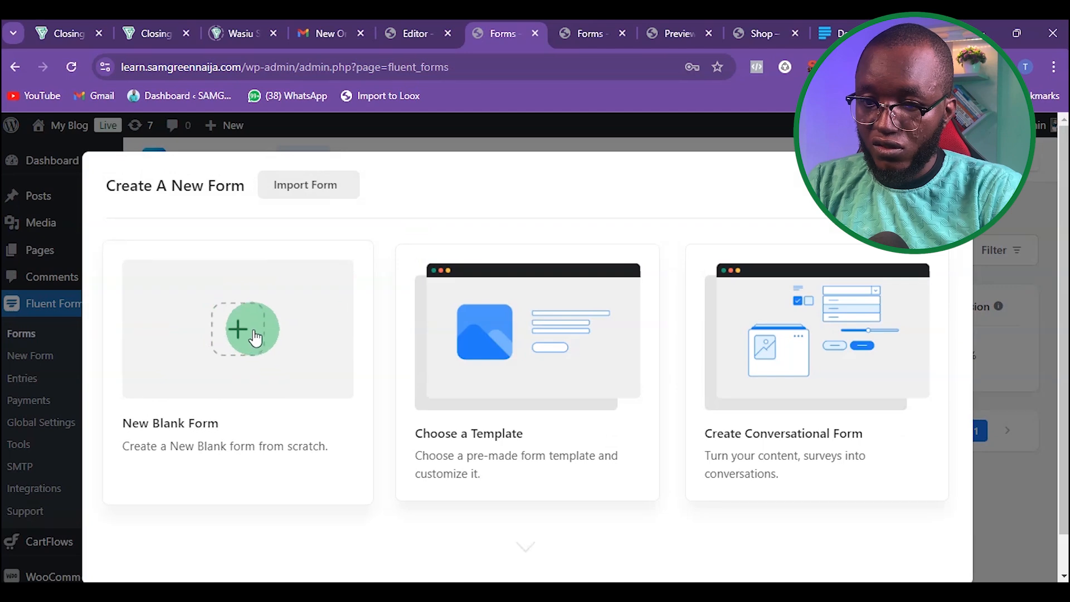
click(240, 333)
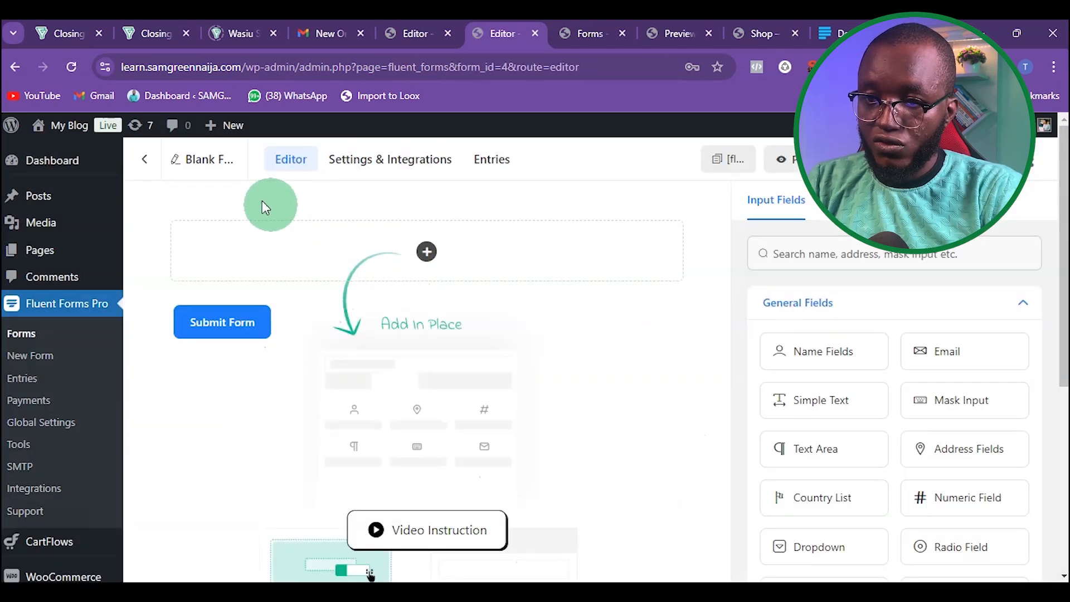
click(210, 160)
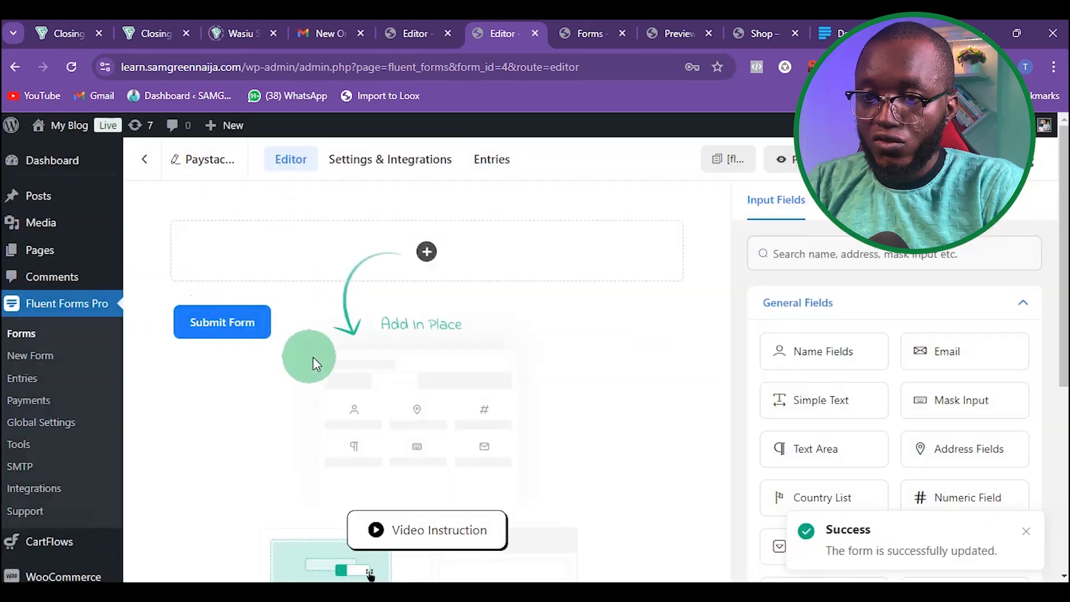
Step: Add a Name Fields block and an Email field to the new form
click(430, 256)
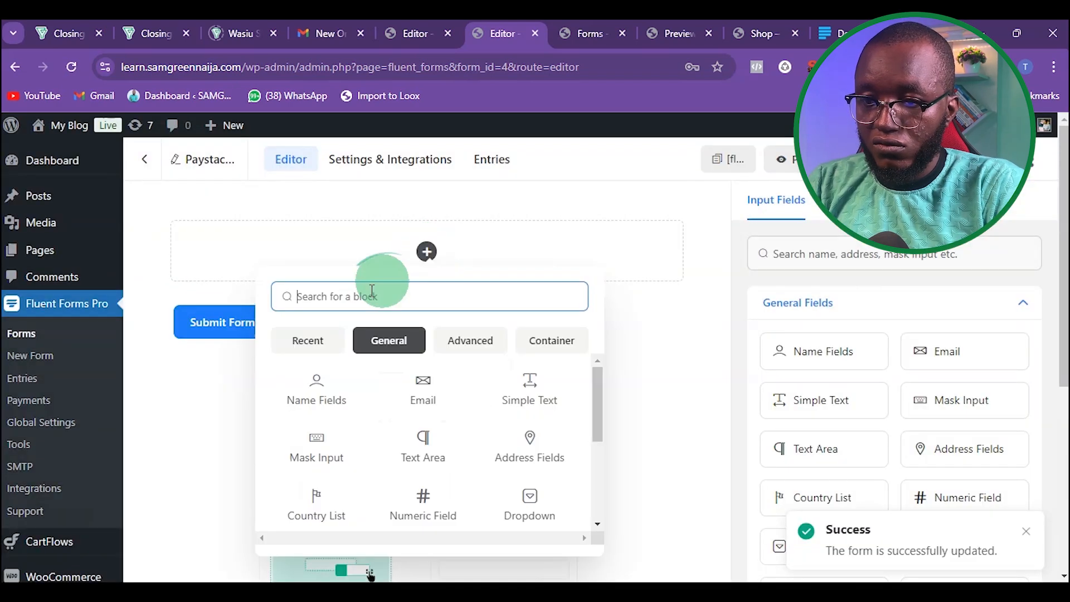
click(305, 383)
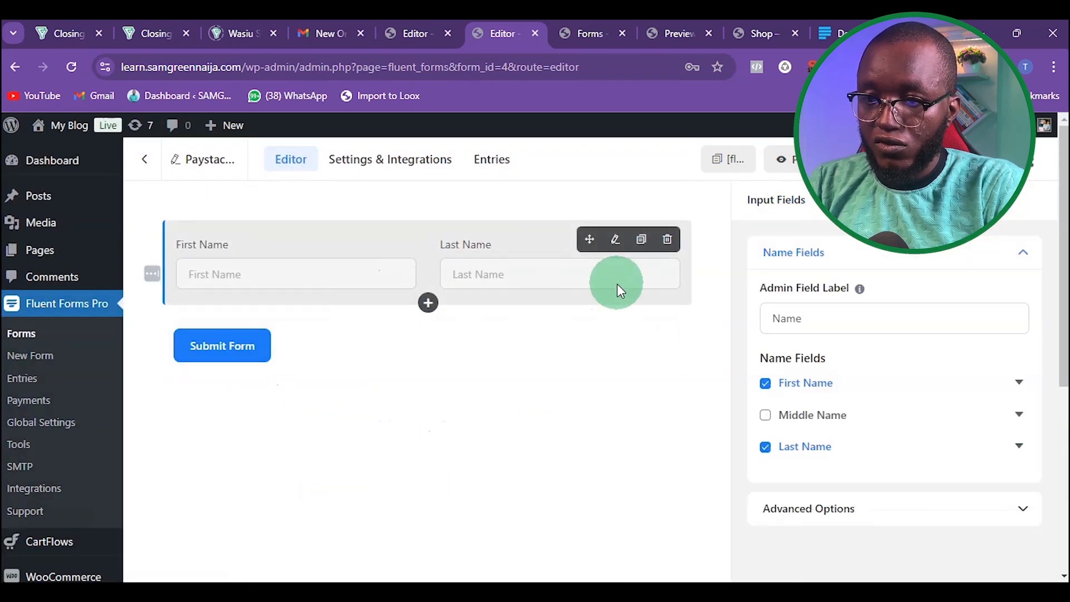
click(429, 305)
click(430, 433)
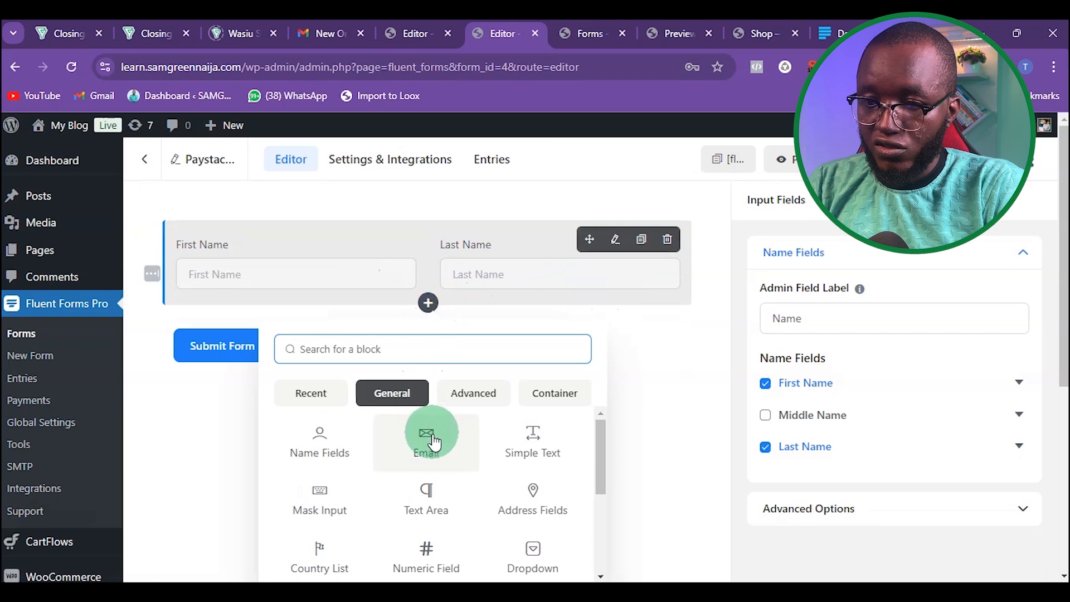
click(435, 393)
scroll(436, 393, down, 1)
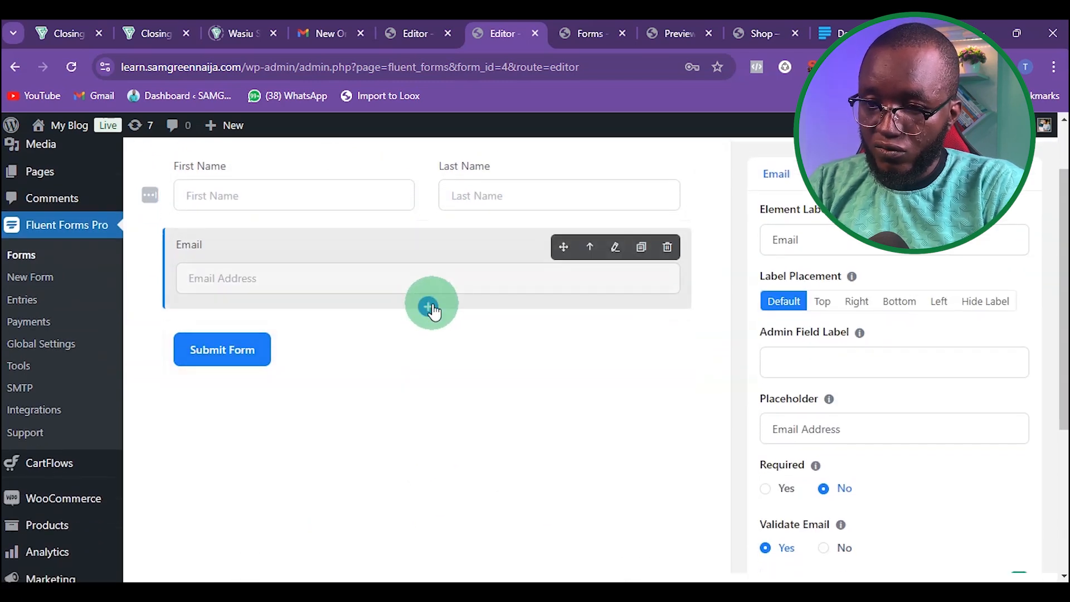
click(432, 307)
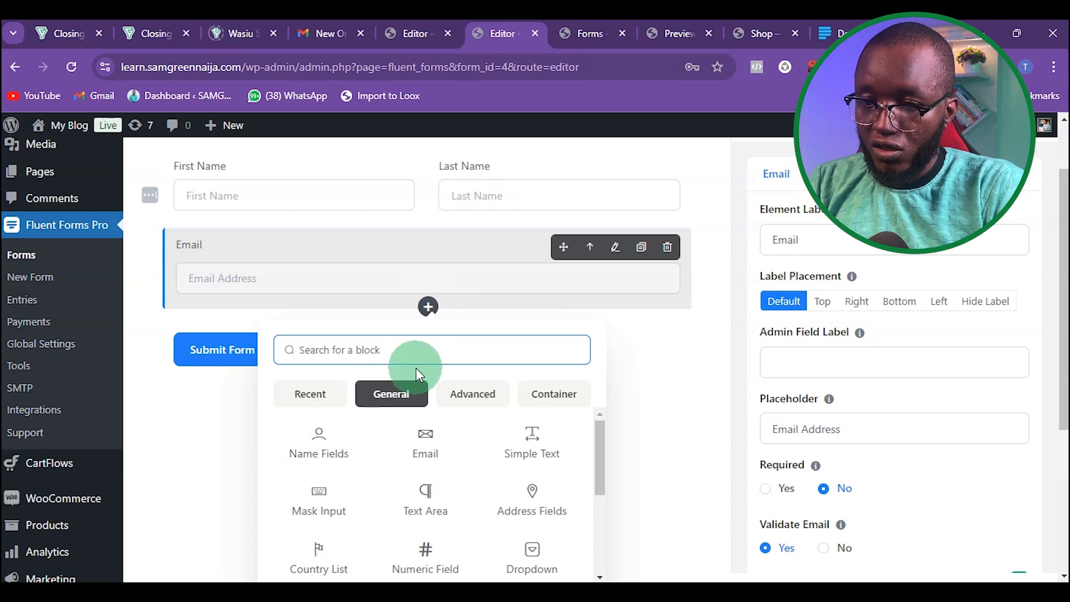
click(202, 456)
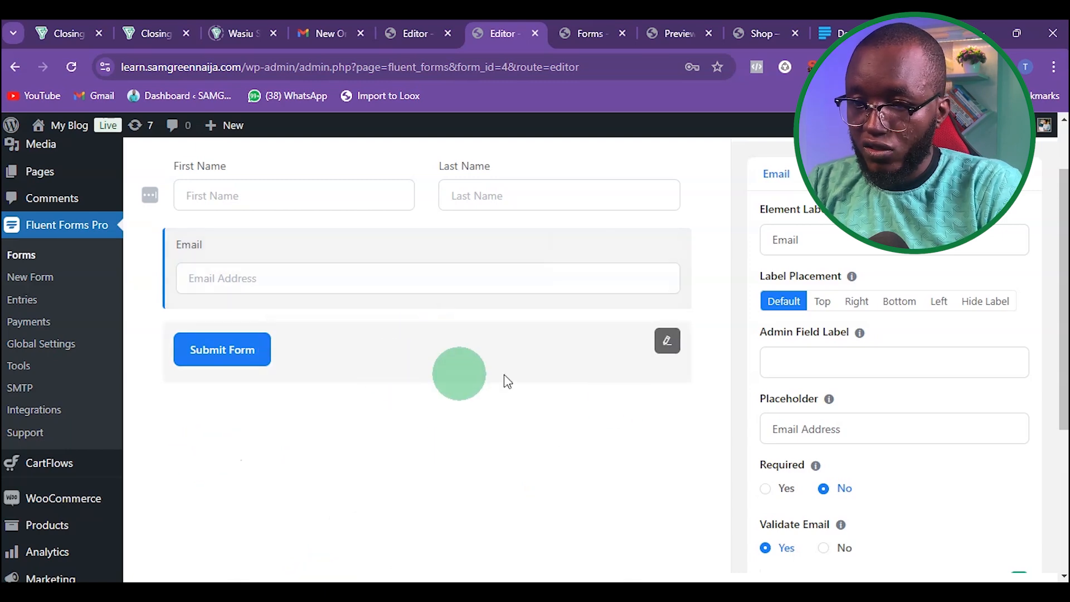
scroll(243, 248, up, 1)
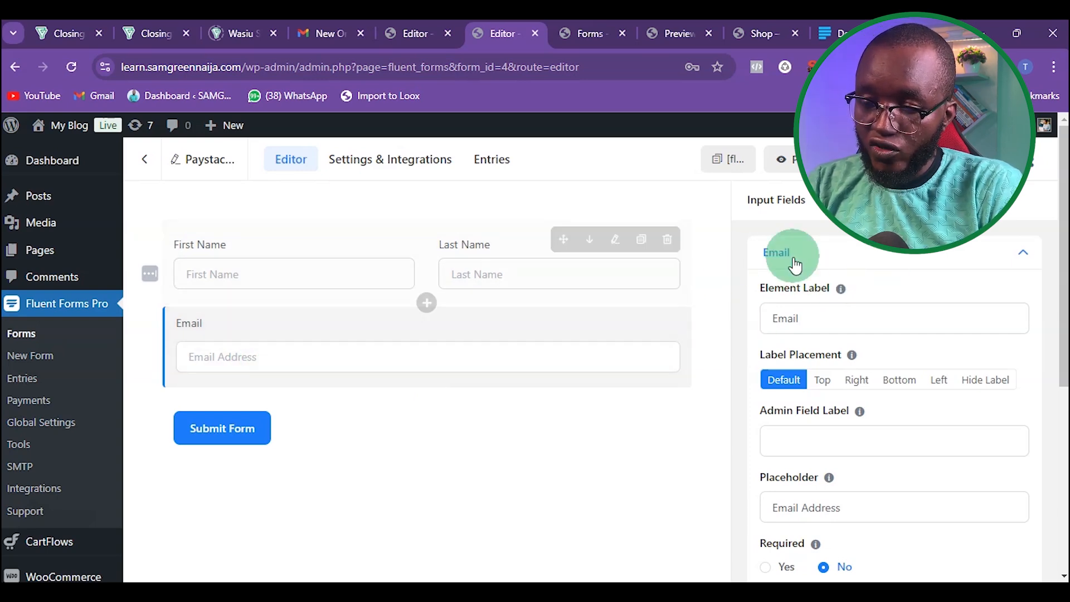
Step: Add a Payment Method field with Paystack from the Payment Fields group below the Email field
click(798, 202)
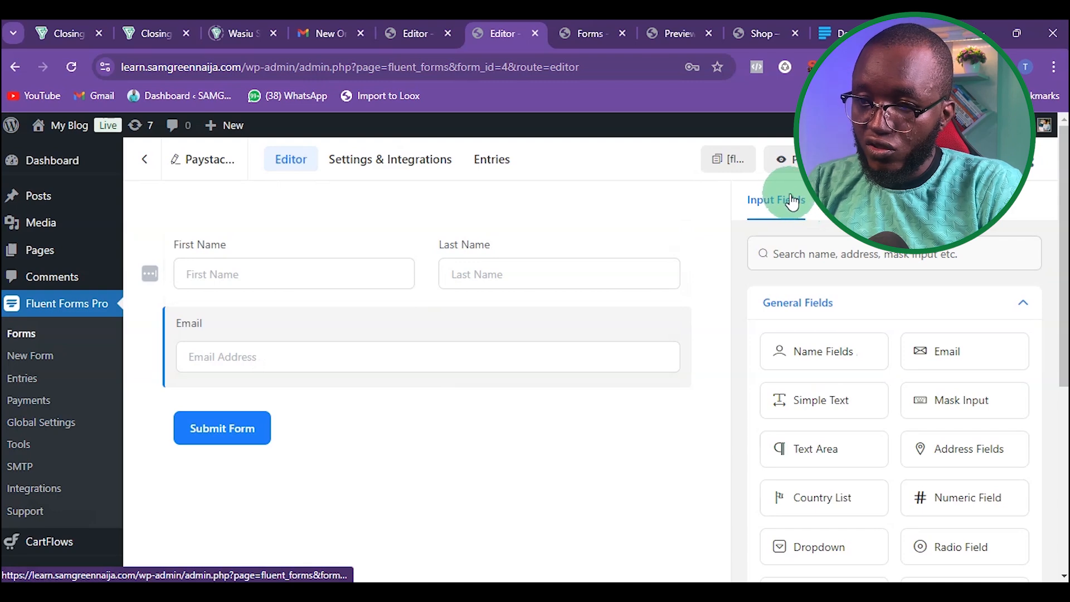
click(1012, 304)
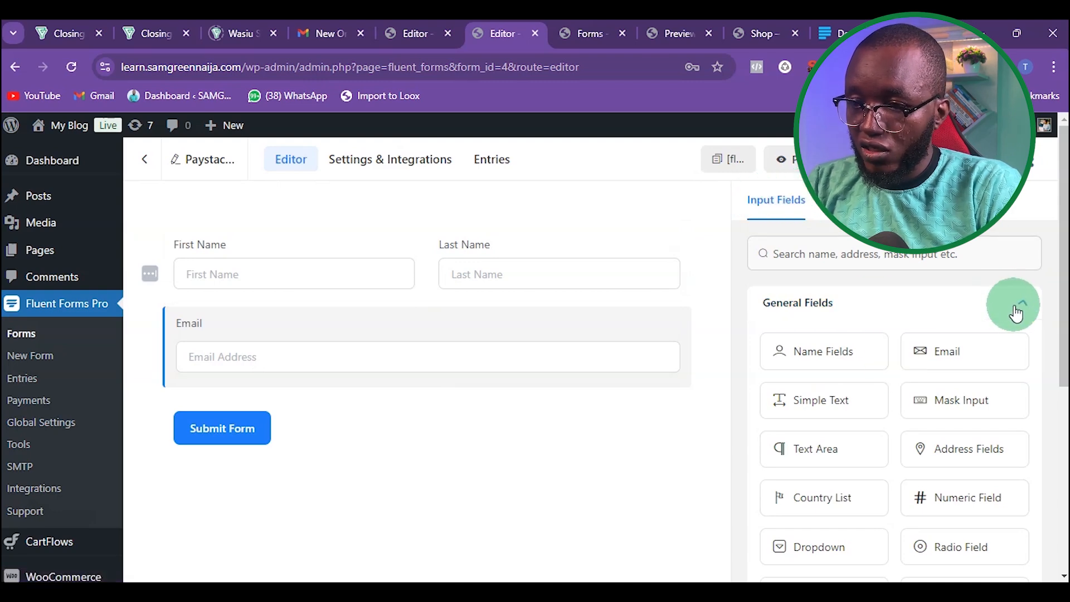
click(914, 355)
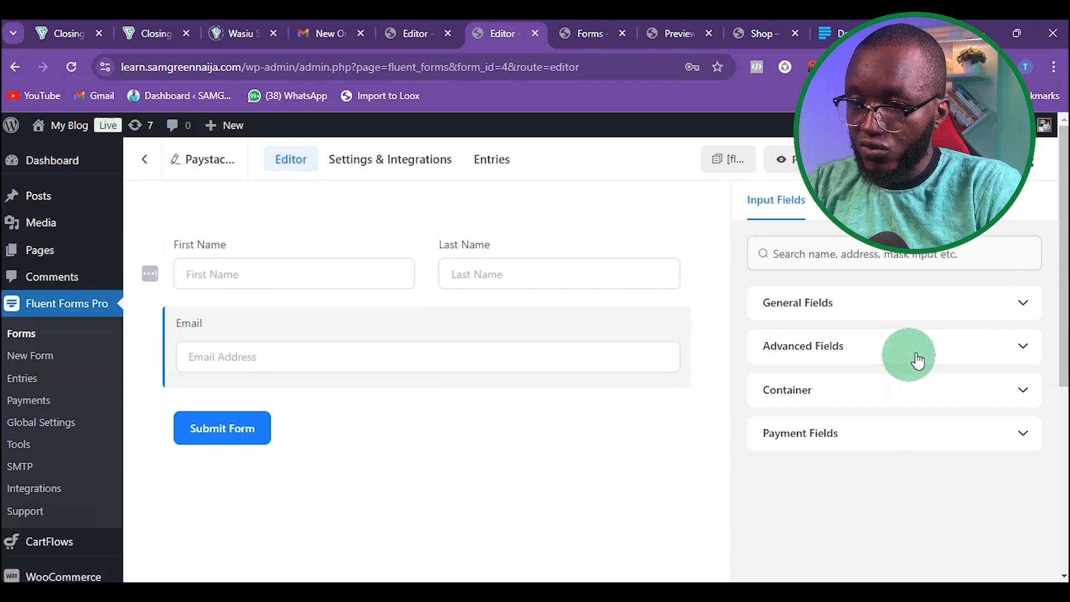
click(1028, 434)
scroll(975, 435, down, 1)
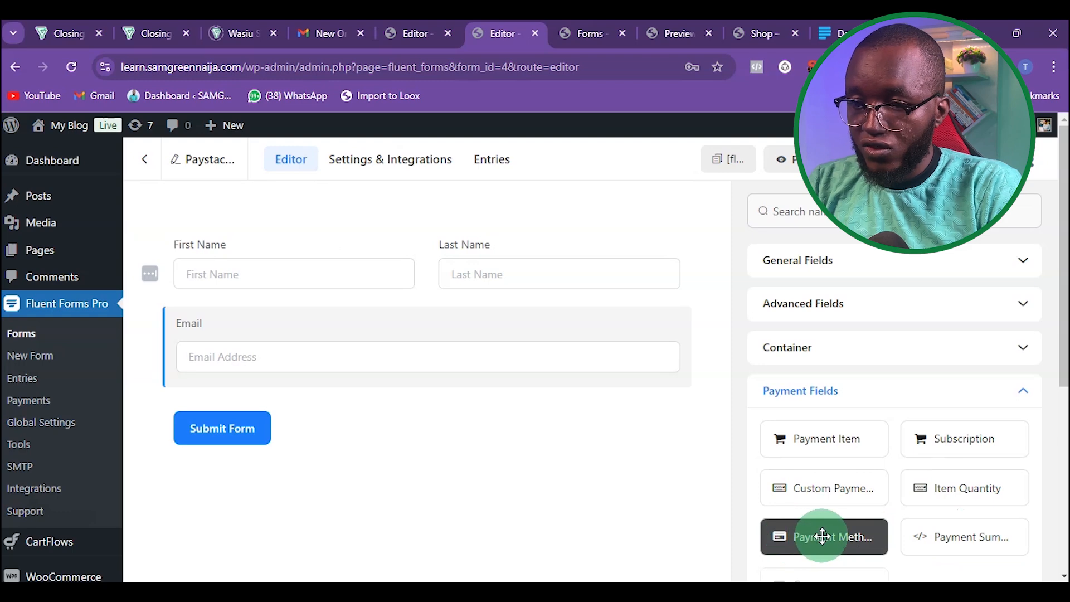
drag(819, 537, 344, 380)
click(248, 445)
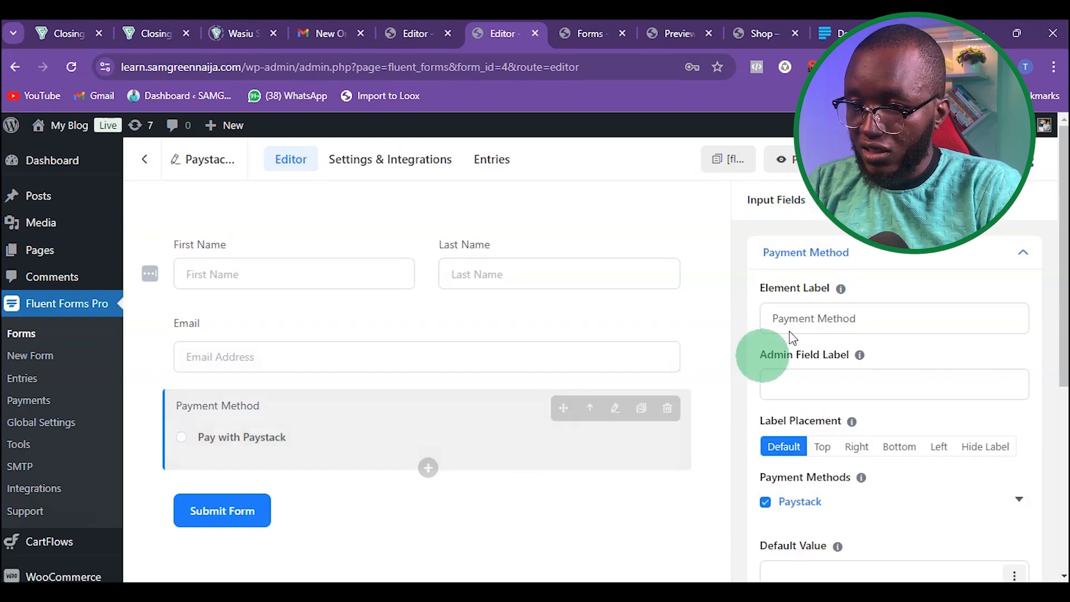
Step: Add a Payment Item field above the Payment Method field
click(778, 201)
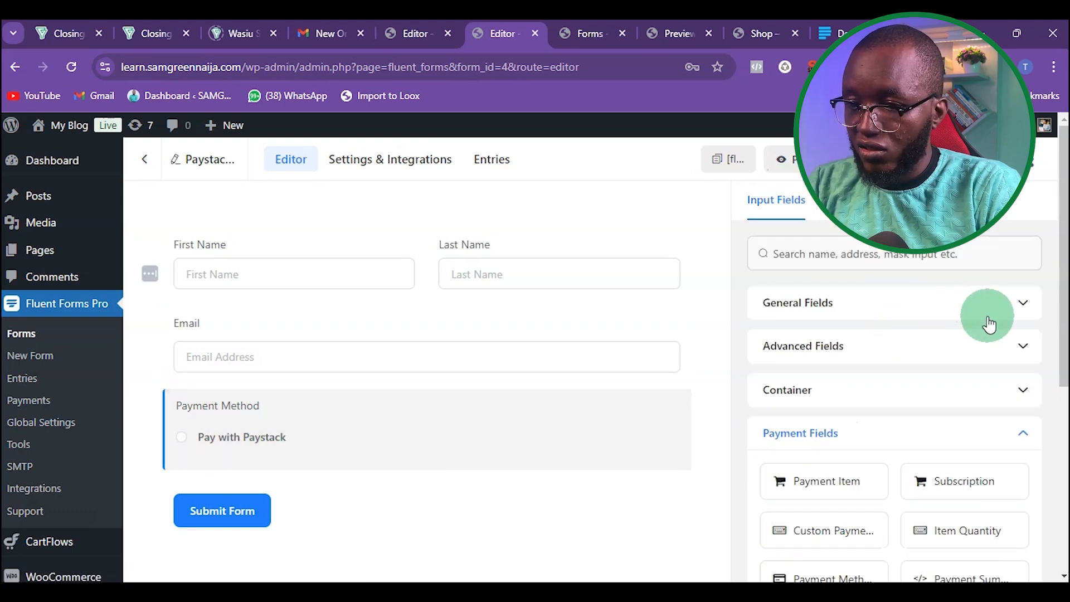
scroll(1016, 394, down, 1)
drag(818, 434, 315, 403)
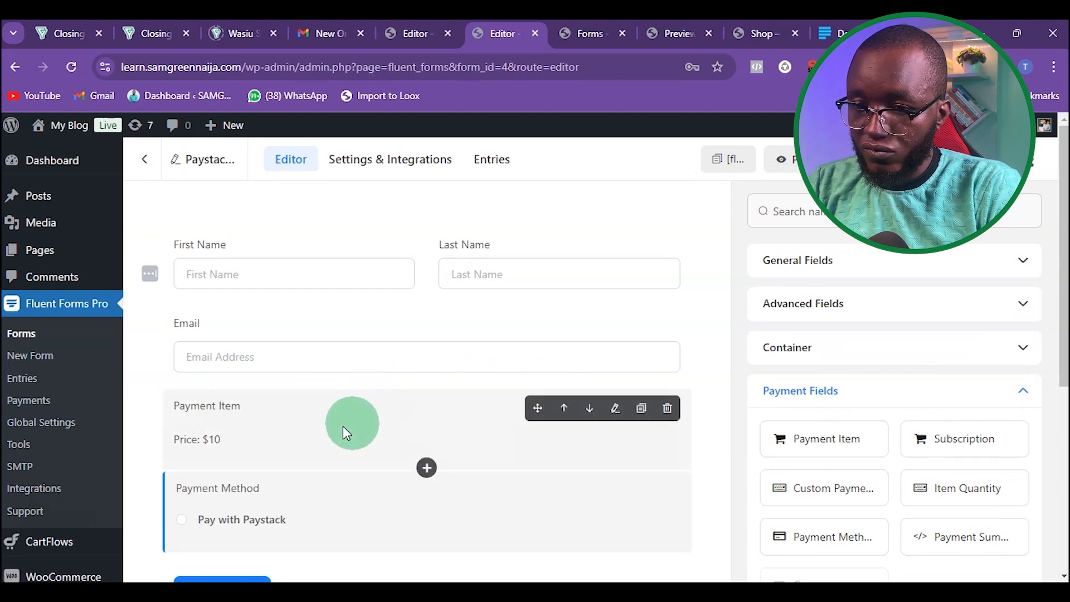
Step: Set the Payment Item's payment amount to 5
click(212, 424)
scroll(888, 400, down, 3)
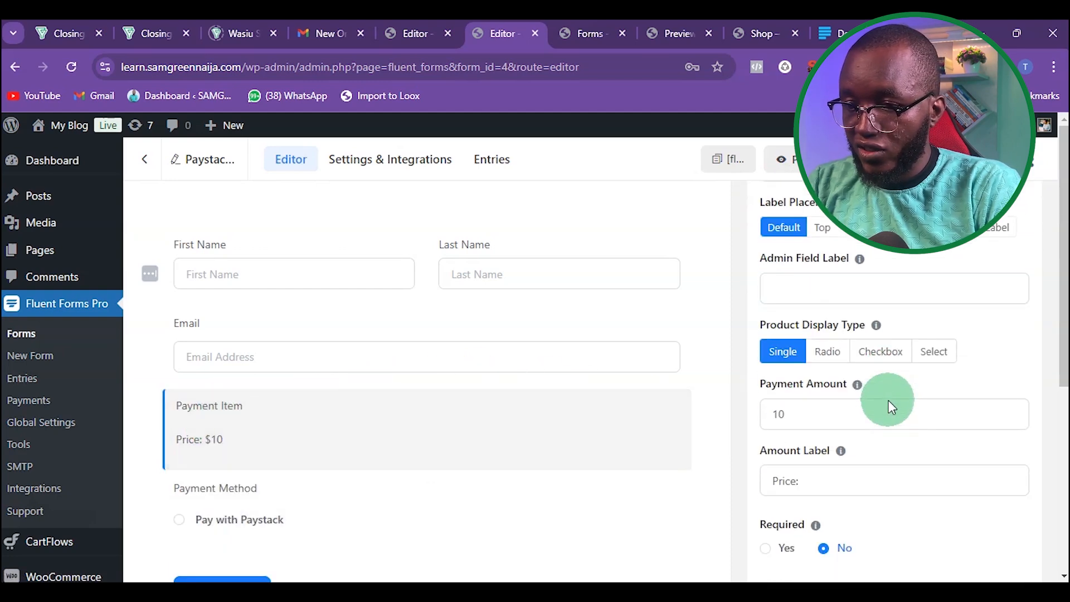
mouse_move(864, 443)
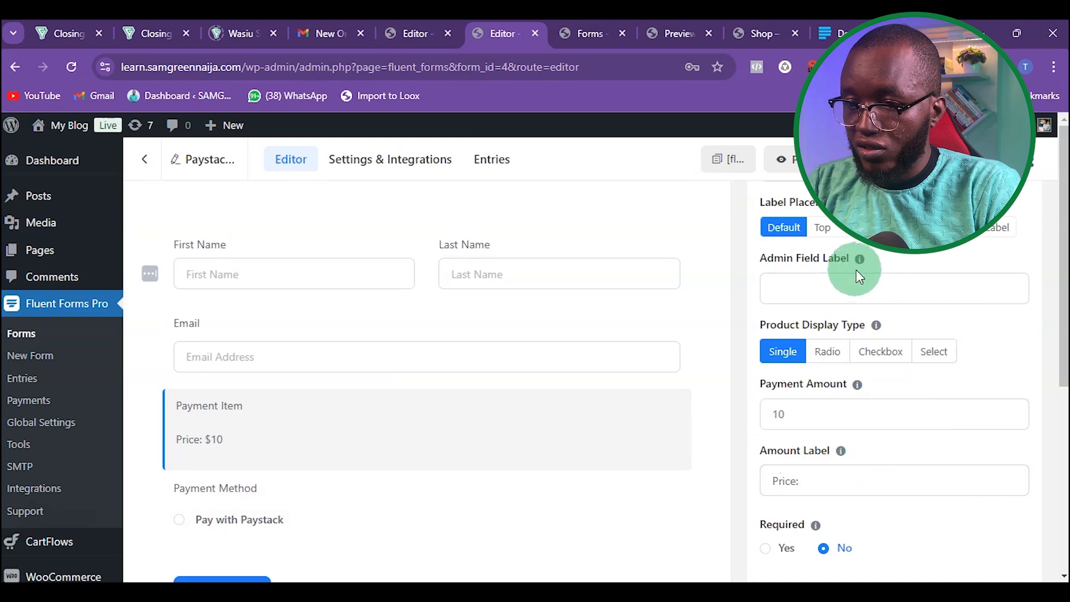
click(791, 410)
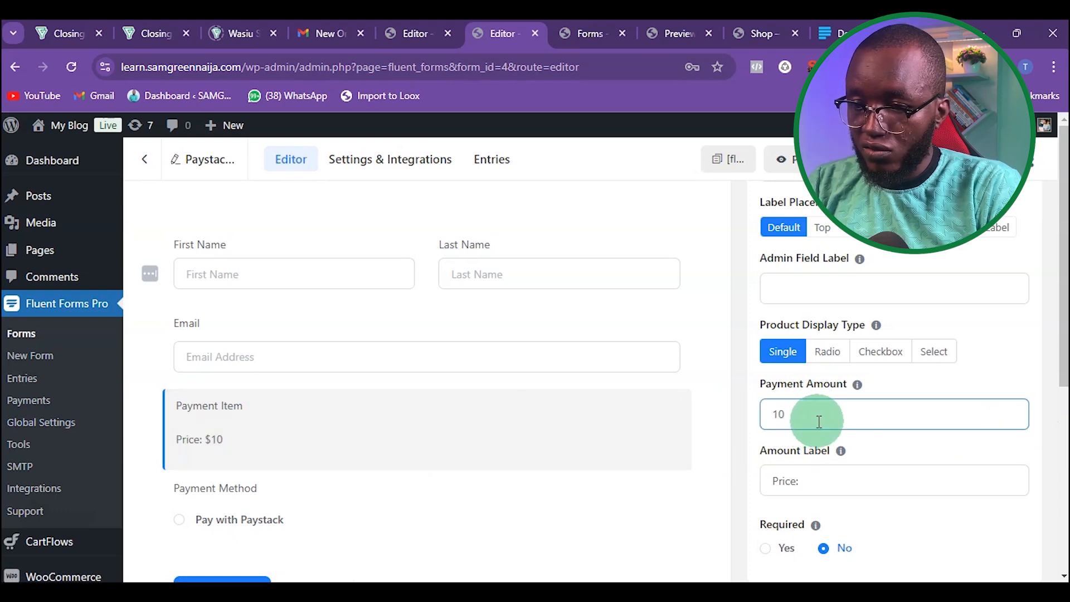
drag(817, 418, 688, 402)
text(5)
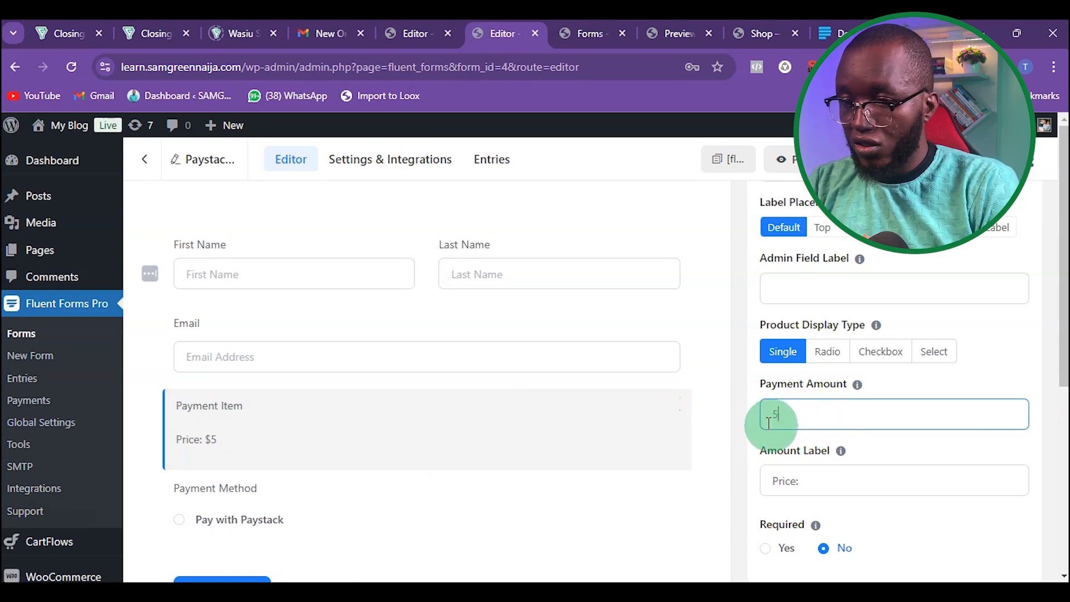
scroll(938, 445, down, 2)
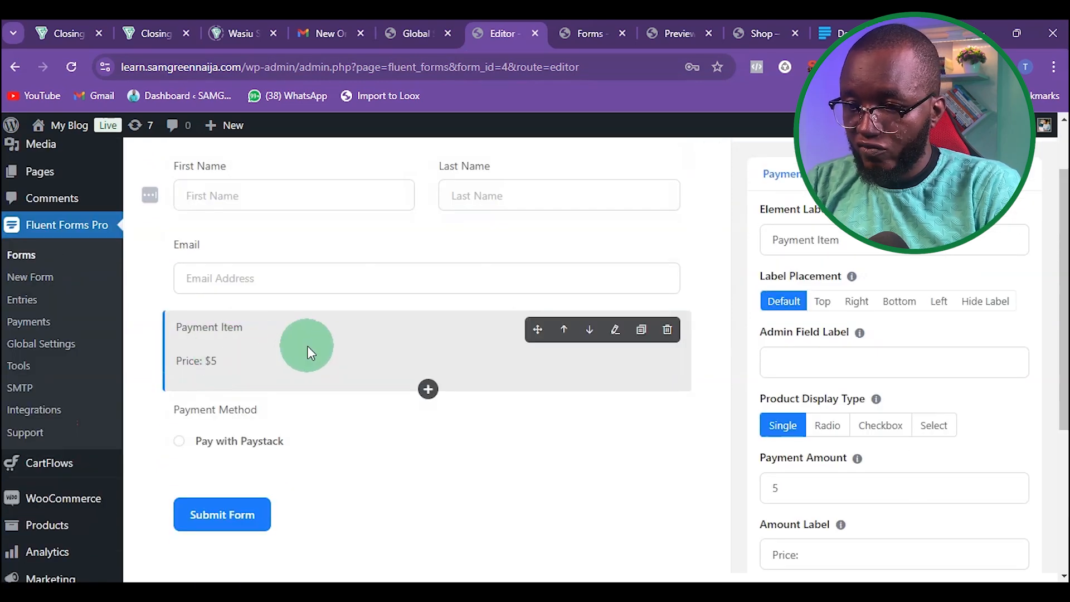
scroll(778, 402, down, 1)
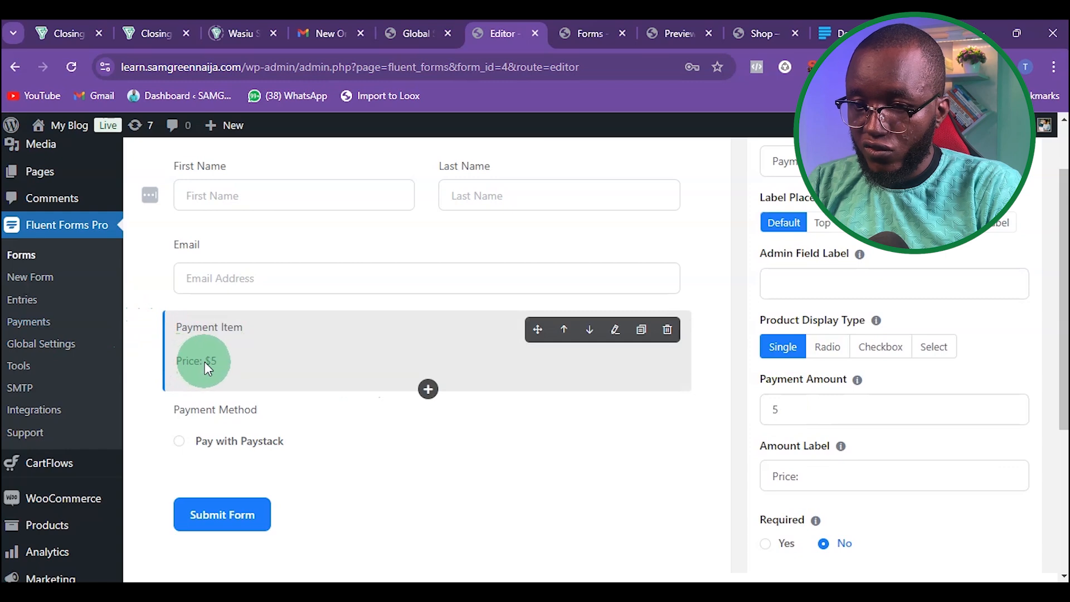
click(786, 405)
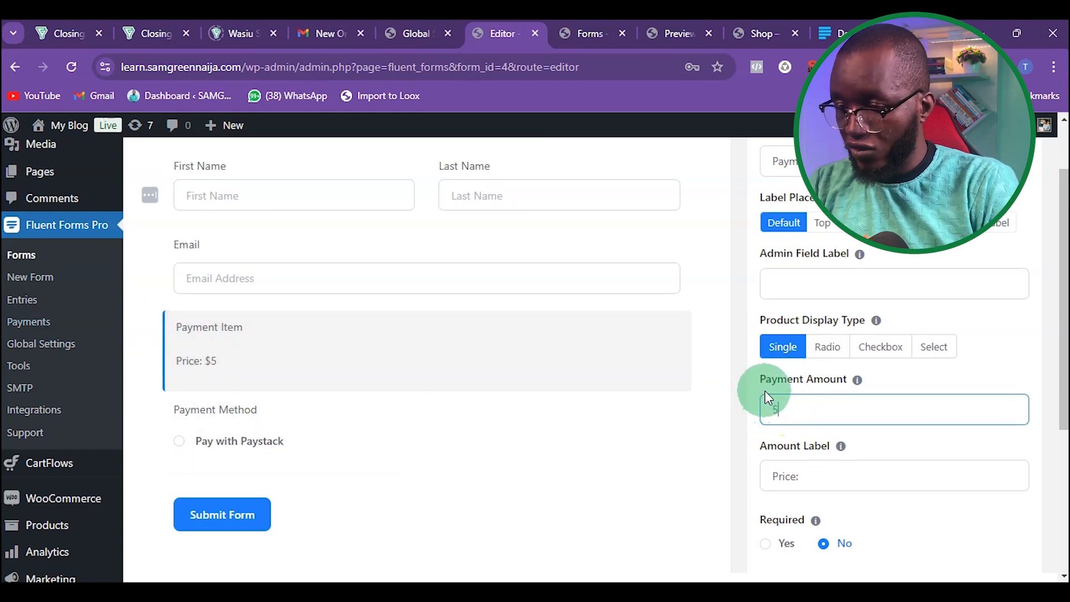
Step: Complete the Payment Item's payment amount as 500
text(500)
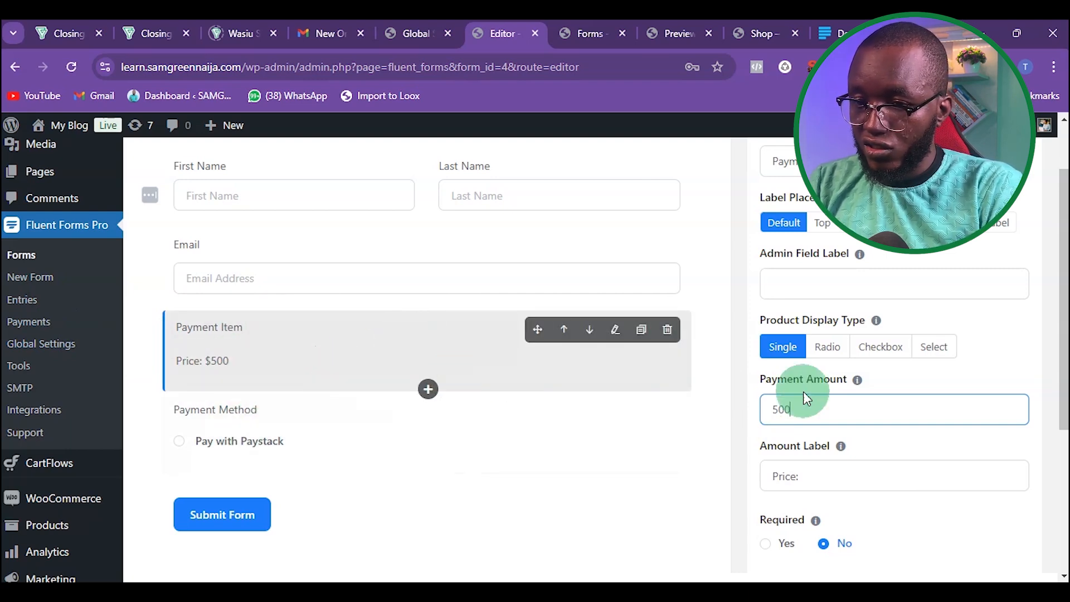
scroll(887, 304, up, 3)
scroll(857, 291, up, 1)
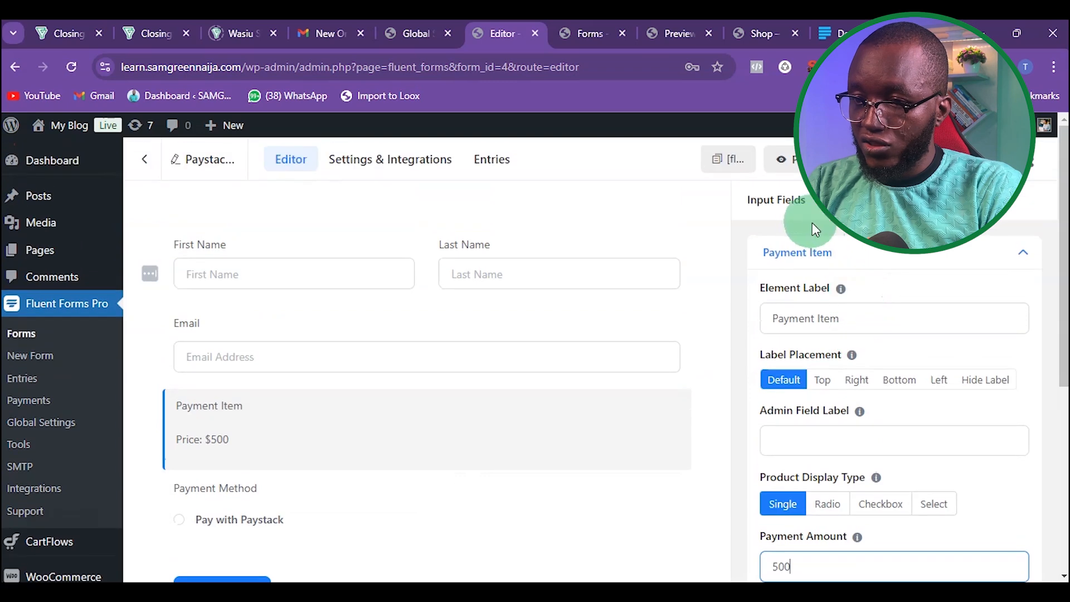
Step: Add a second Payment Method field from the Payment Fields group below the existing one
click(787, 200)
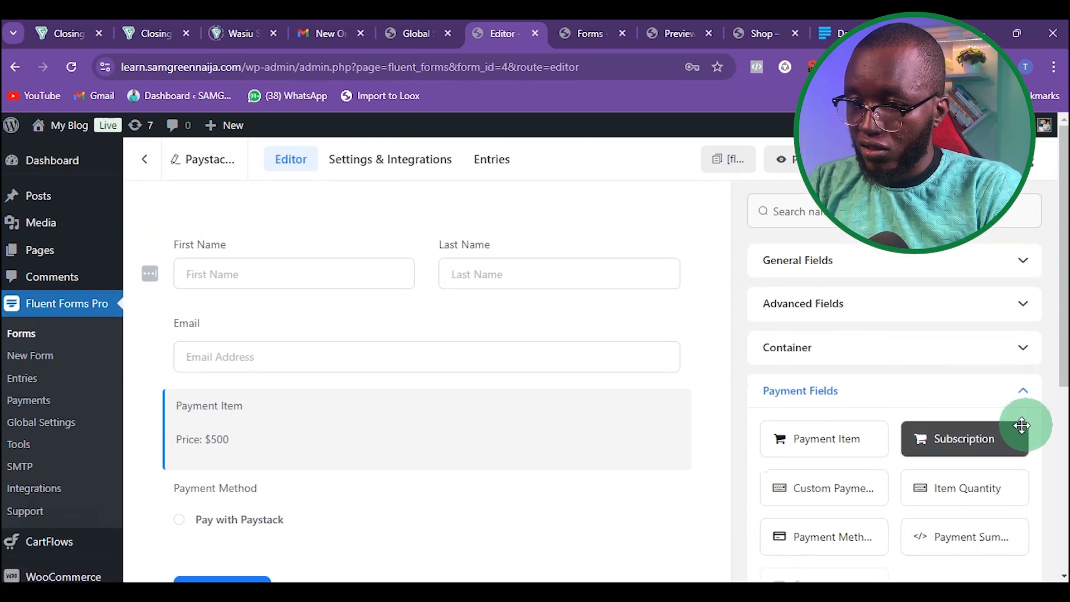
scroll(1032, 373, down, 4)
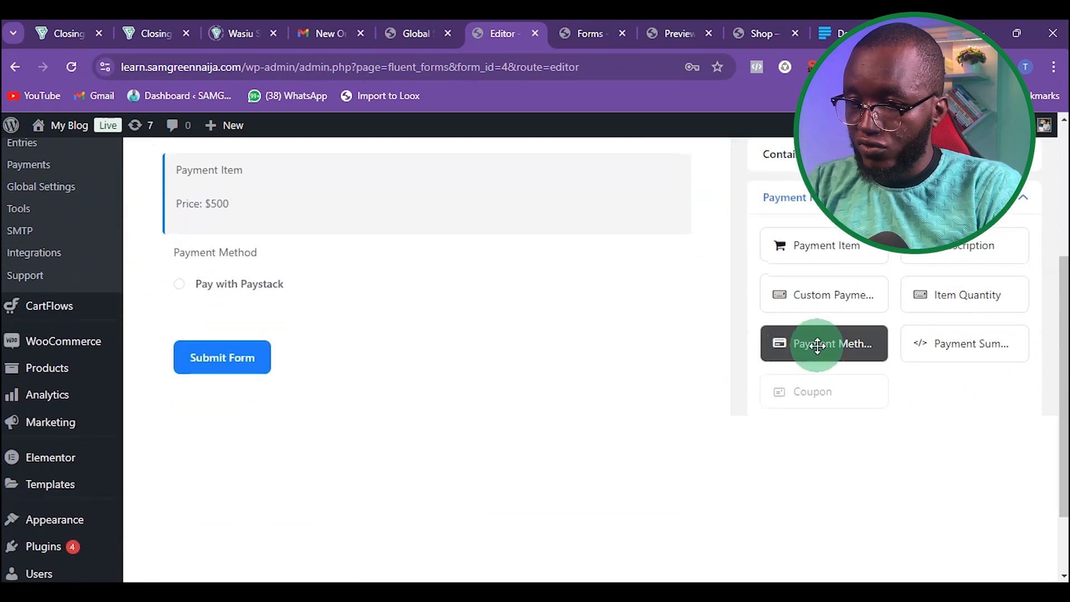
drag(817, 344, 279, 375)
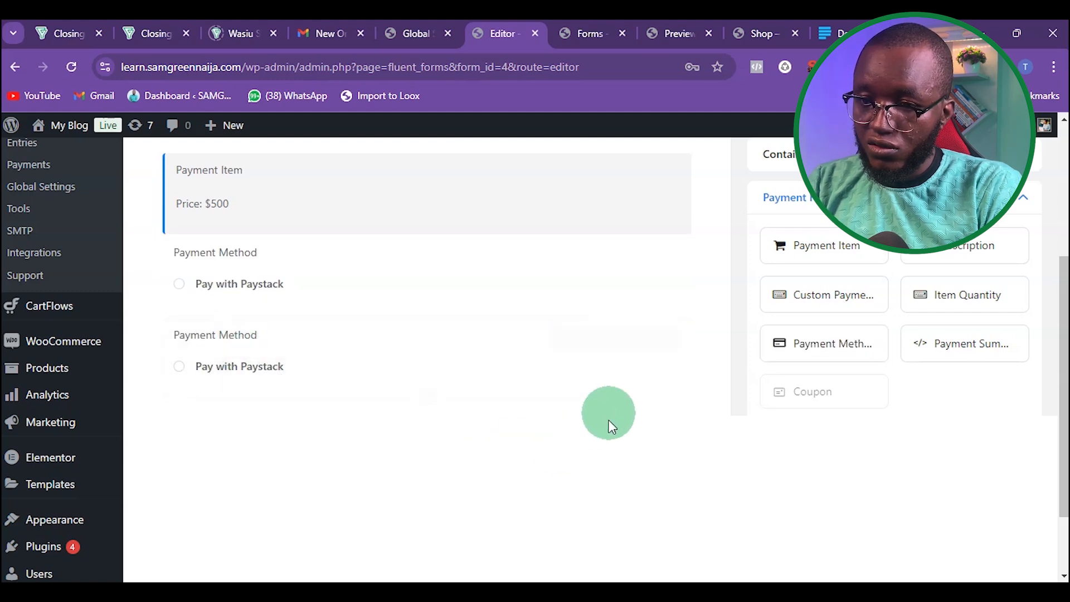
scroll(600, 379, up, 4)
scroll(600, 380, down, 2)
scroll(369, 455, down, 4)
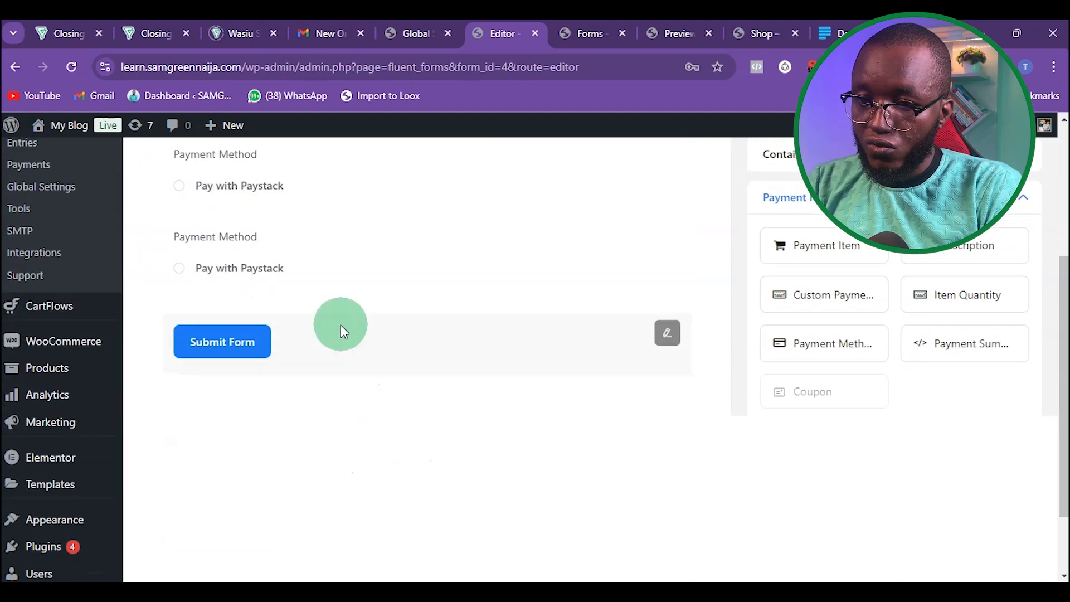
scroll(317, 386, up, 1)
scroll(349, 329, down, 1)
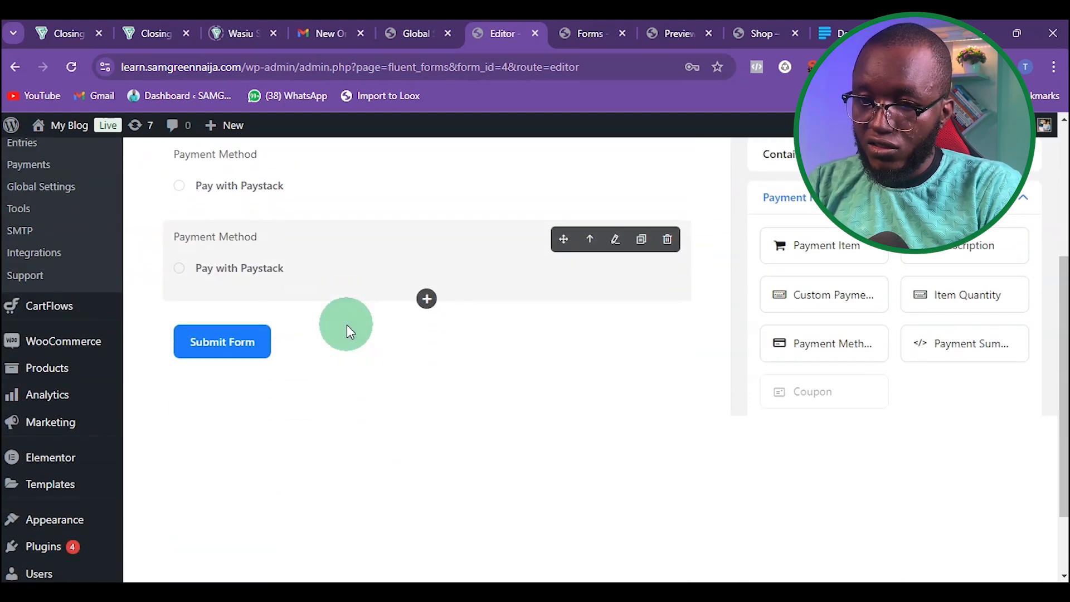
Step: Change the submit button text to Make Payment
click(295, 343)
scroll(295, 342, up, 4)
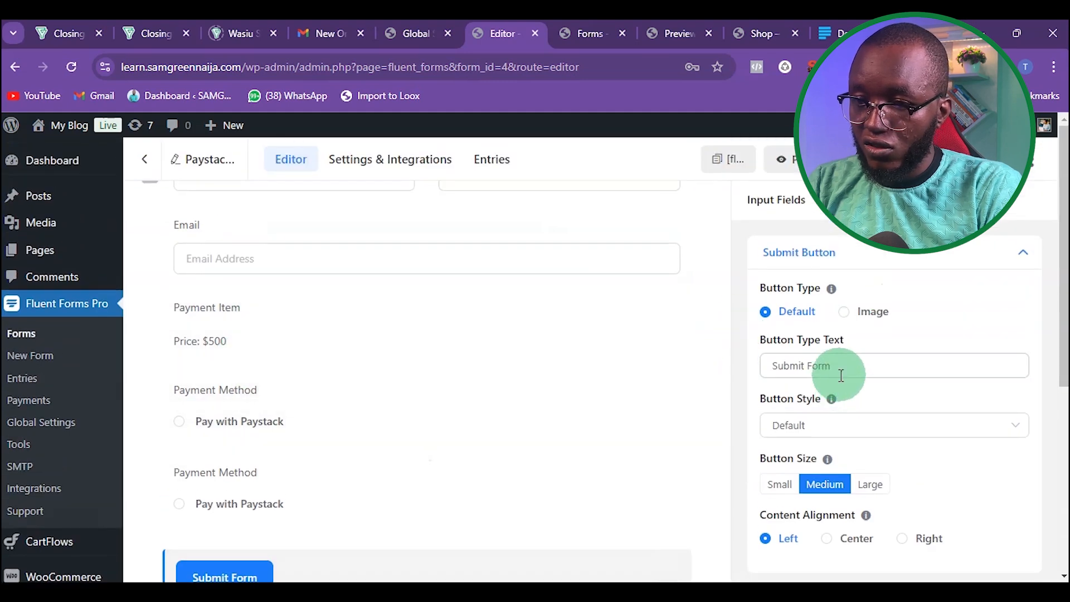
click(841, 373)
key(ctrl+a)
text(Make Payment)
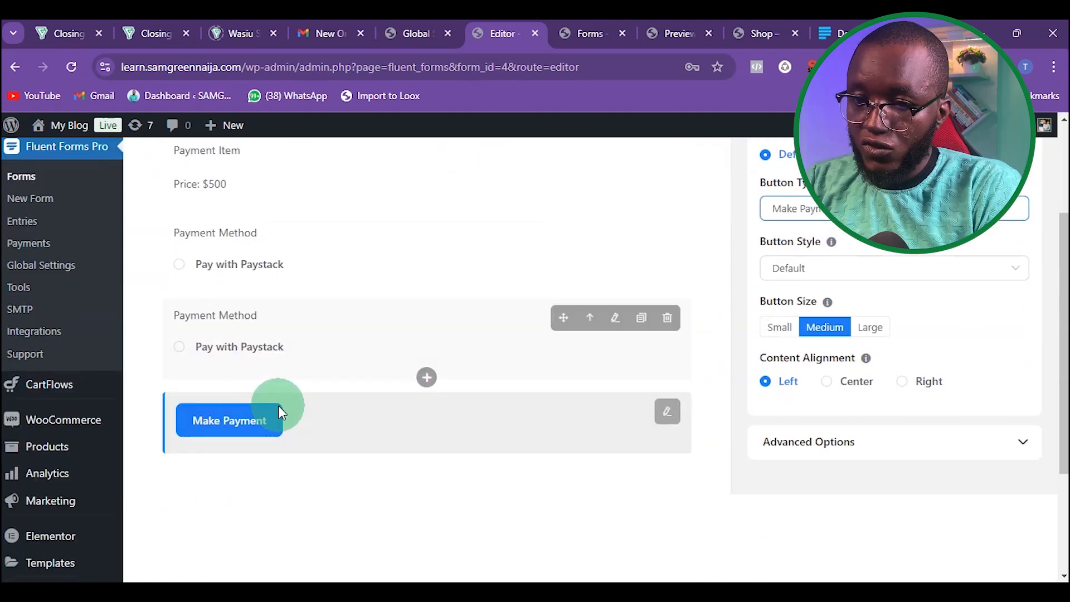
Step: Save the form
scroll(278, 406, up, 3)
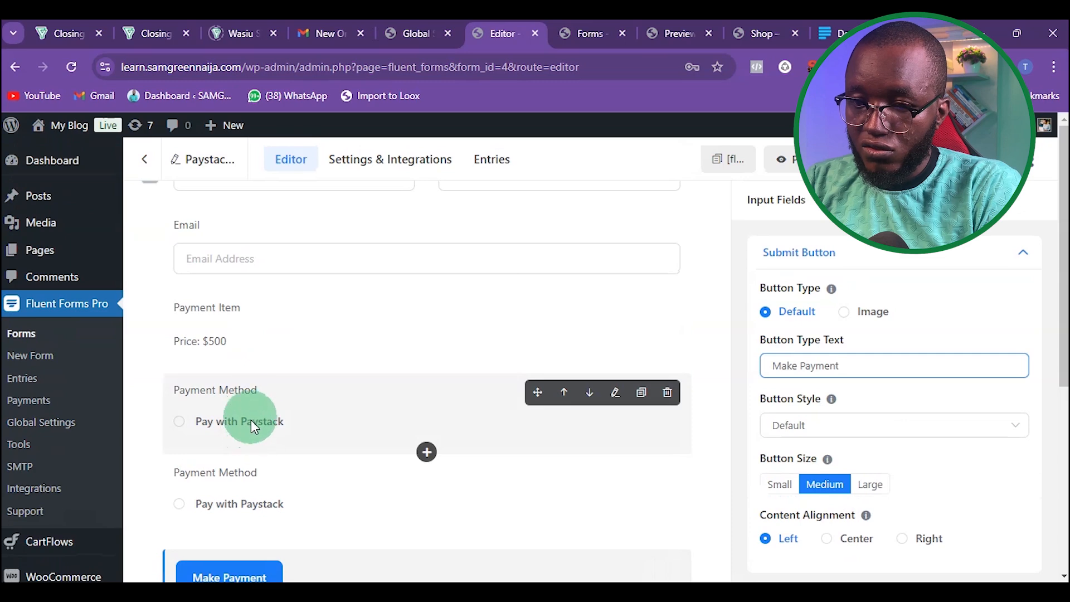
scroll(257, 390, up, 2)
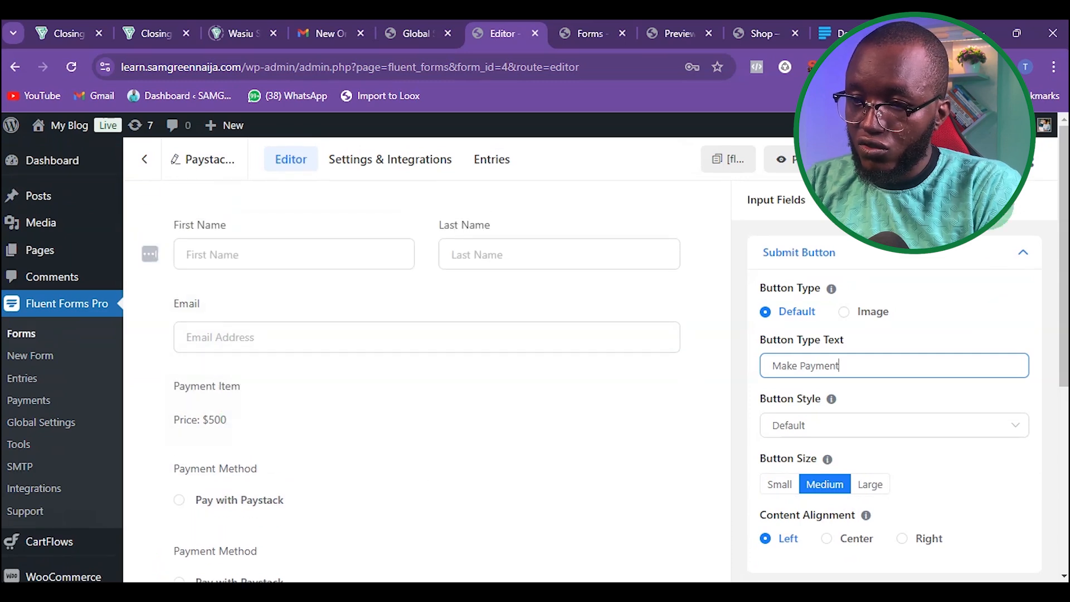
click(949, 159)
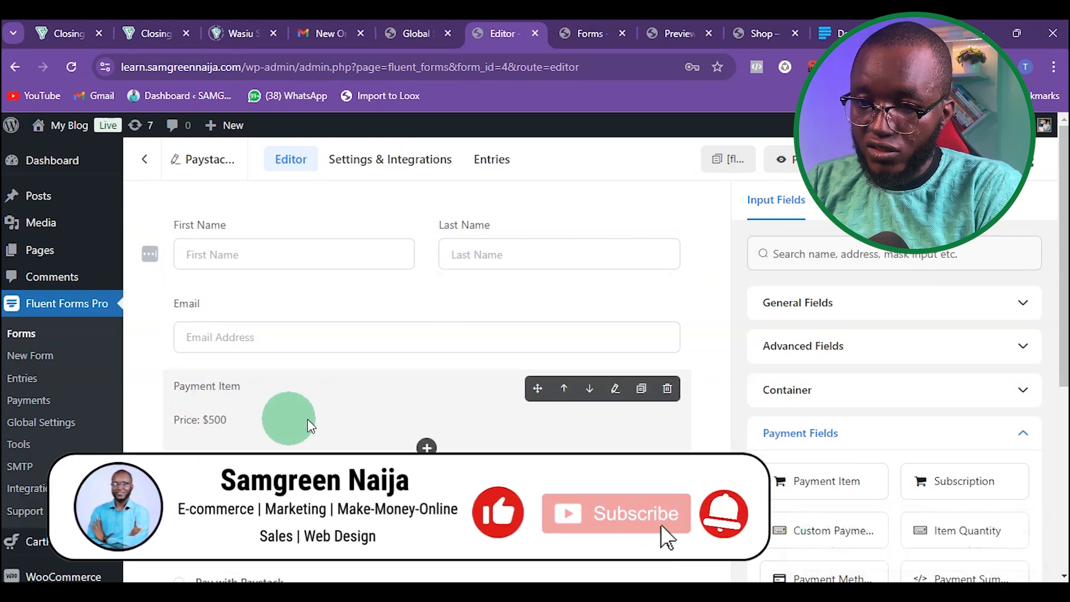
Step: In the global payment settings, set the default currency to Nigerian Naira and save the settings
click(404, 39)
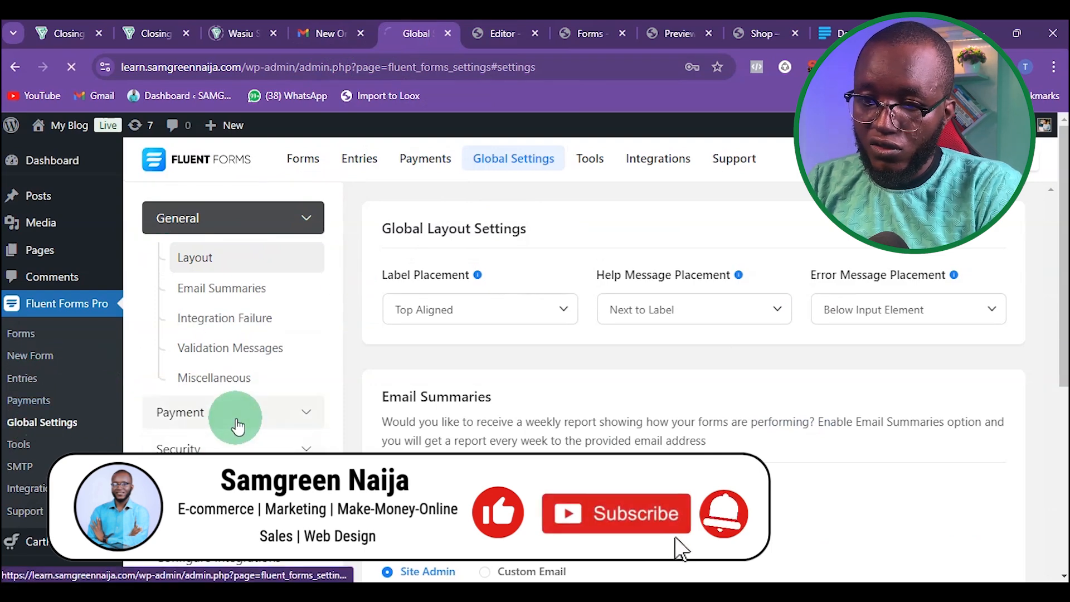
click(238, 423)
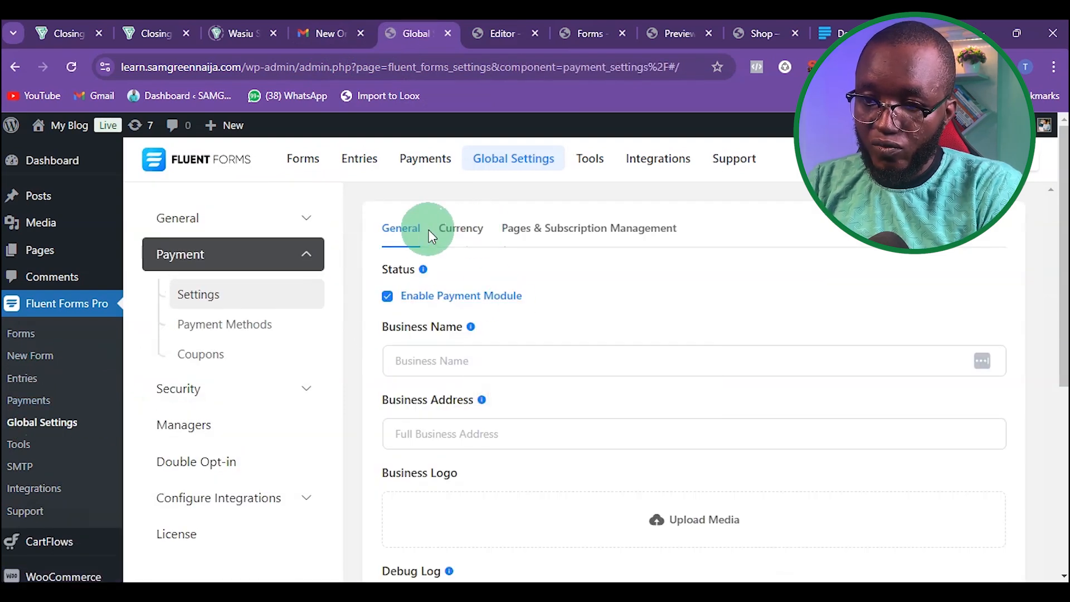
click(460, 241)
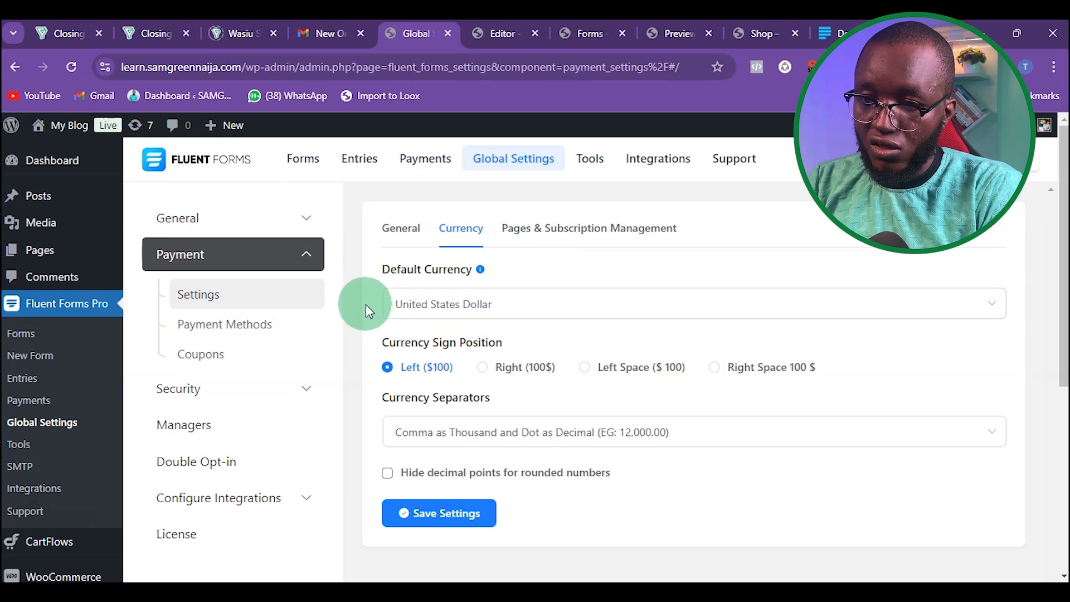
click(470, 310)
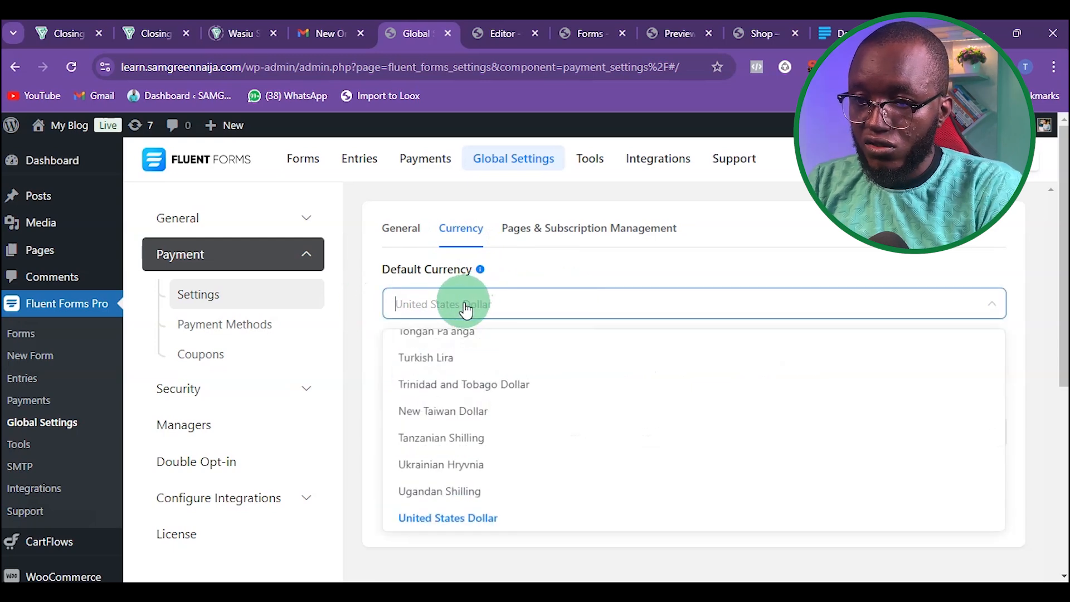
text(n)
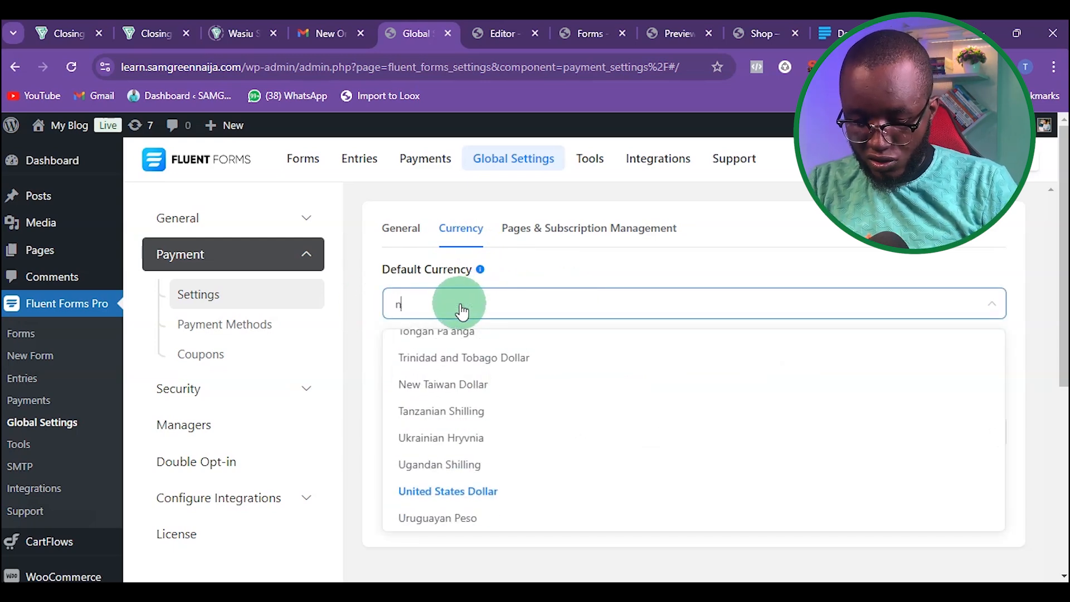
text(iger)
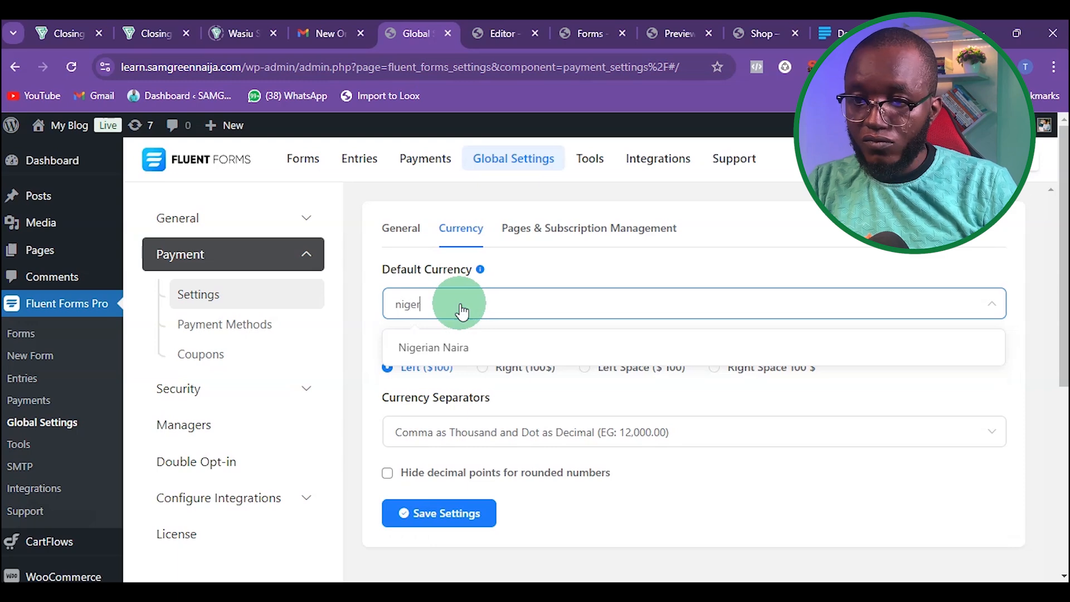
click(477, 348)
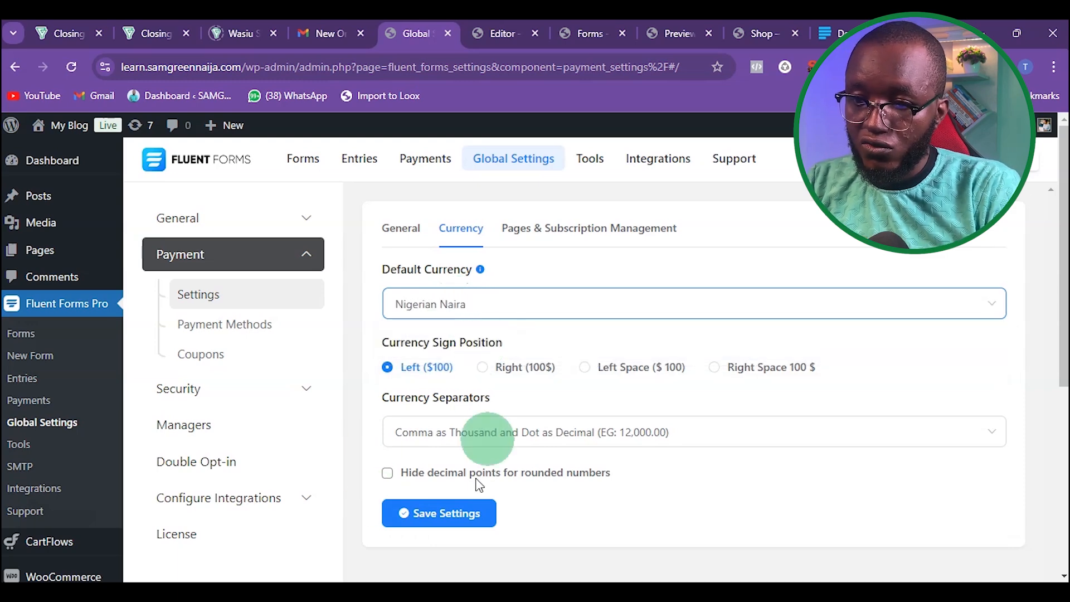
click(441, 513)
click(416, 517)
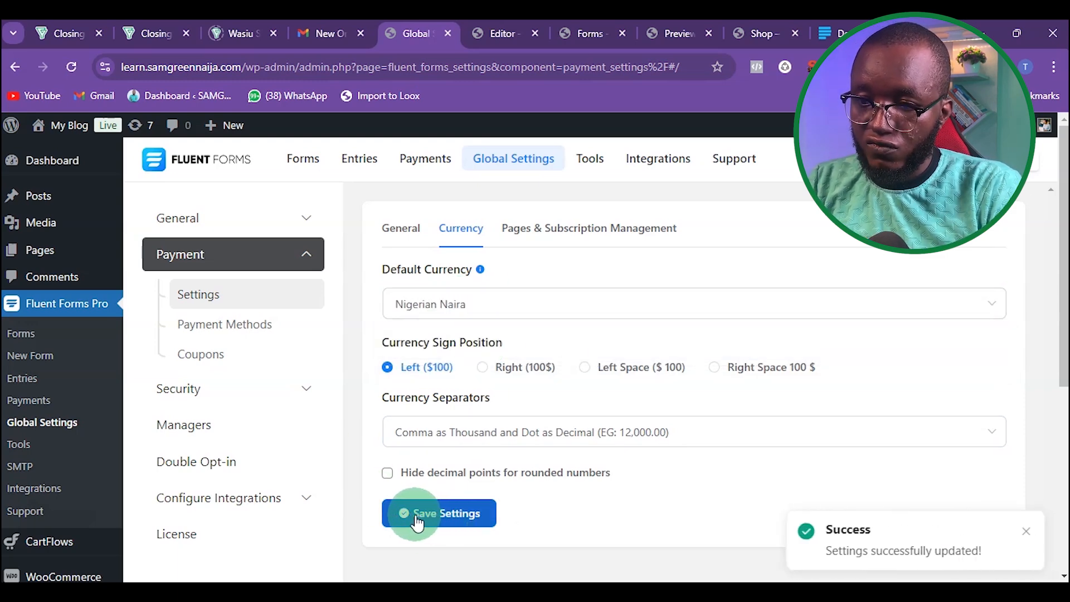
Step: Reload the form editor and inspect the Payment Item's price
click(480, 35)
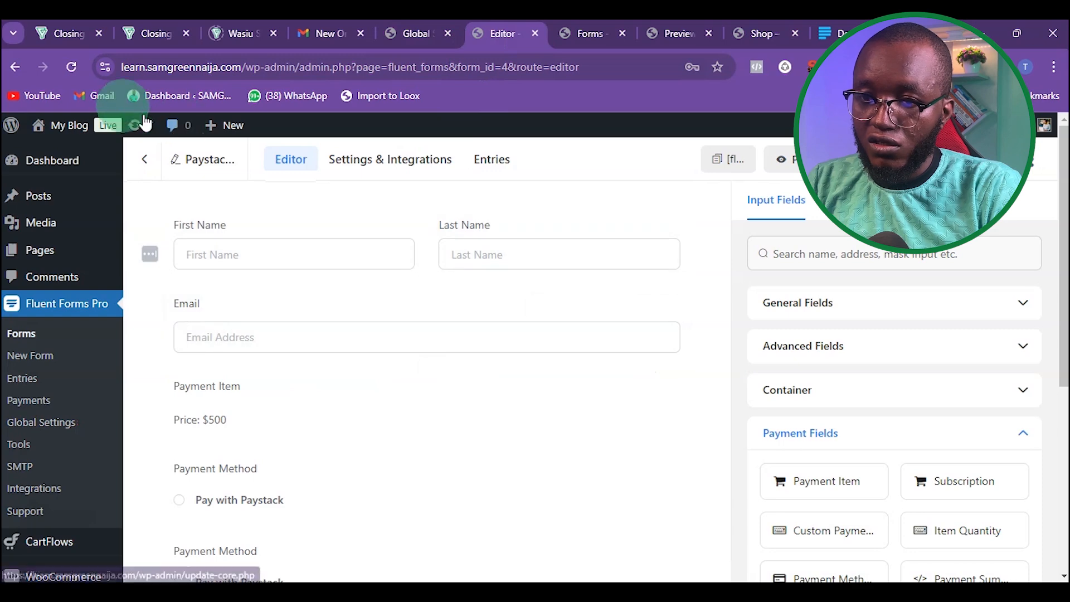
click(71, 65)
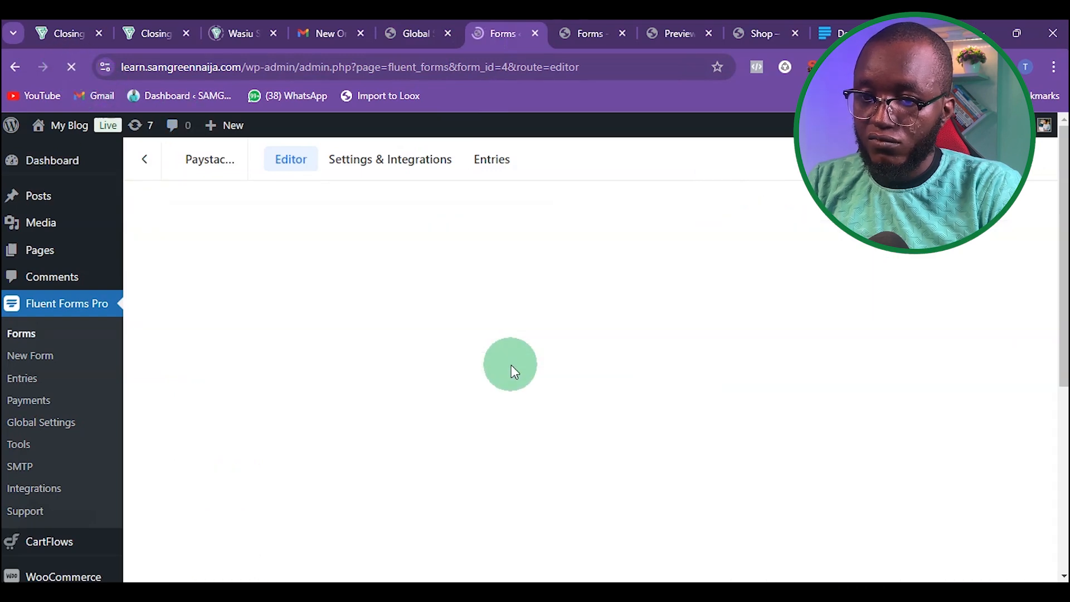
scroll(466, 365, down, 1)
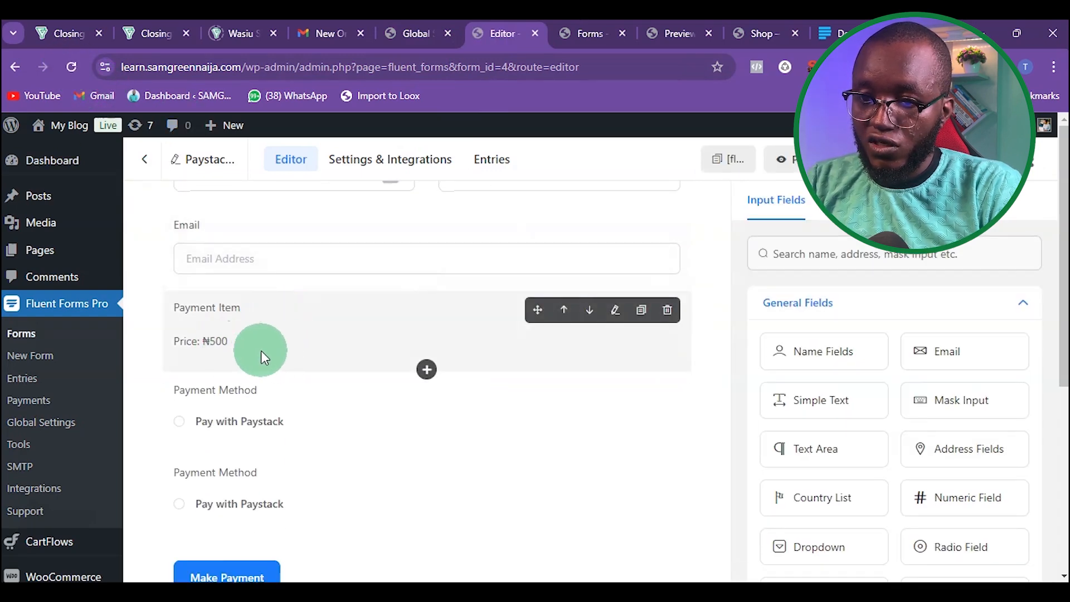
click(219, 344)
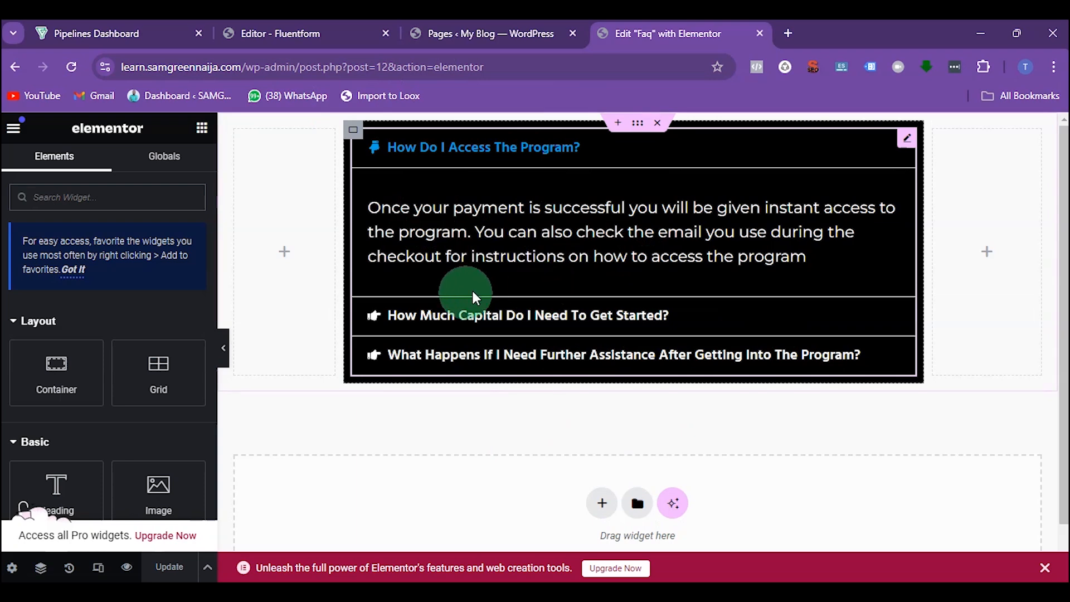
Step: In the Elementor editor of the Faq page, add a three-column Flexbox container below the FAQ accordion
click(608, 508)
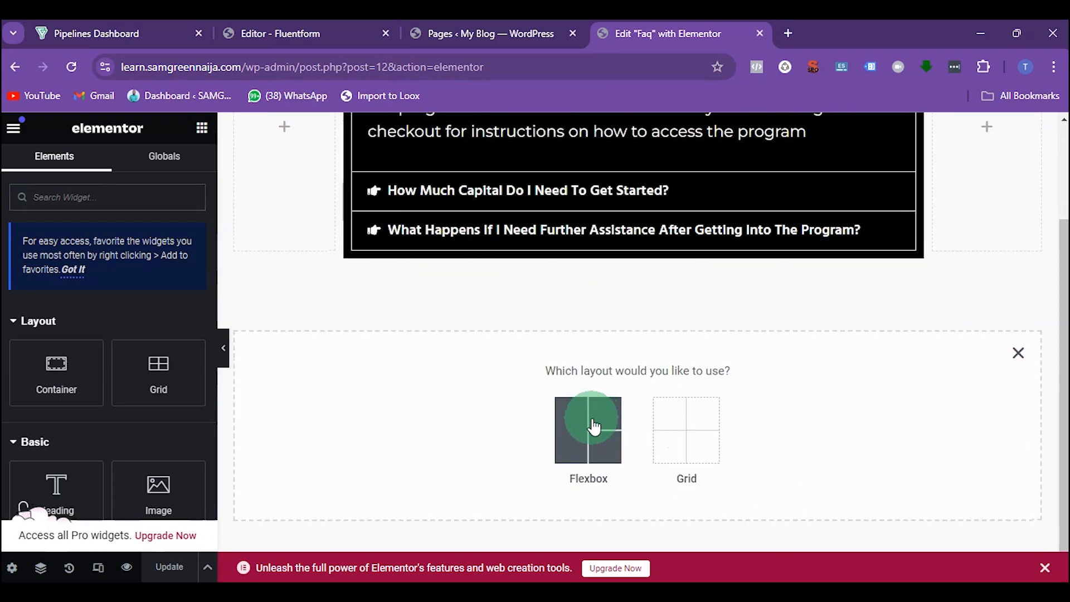
click(591, 429)
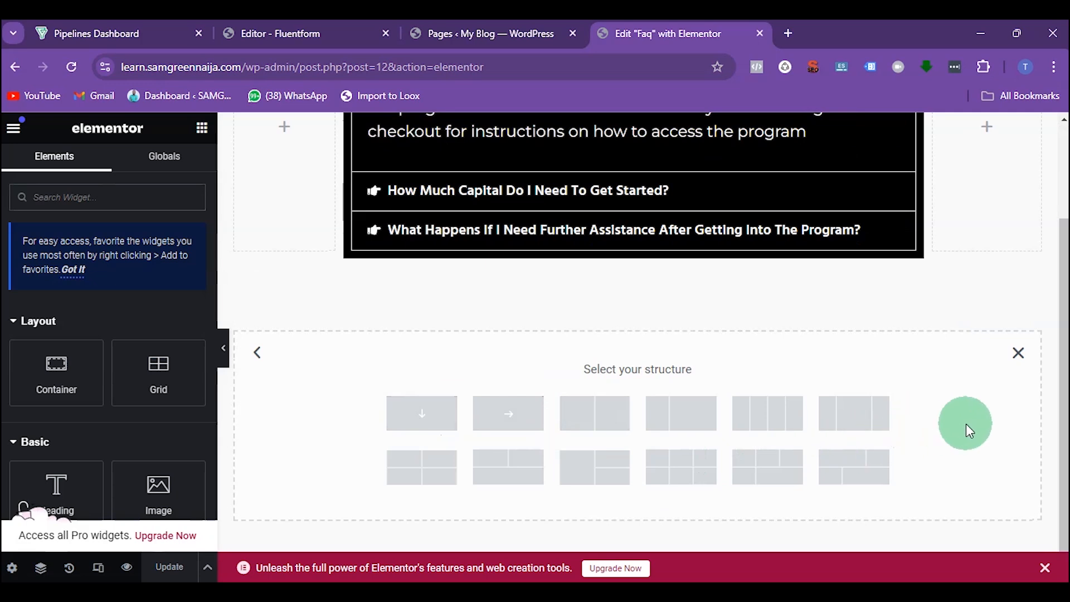
click(862, 412)
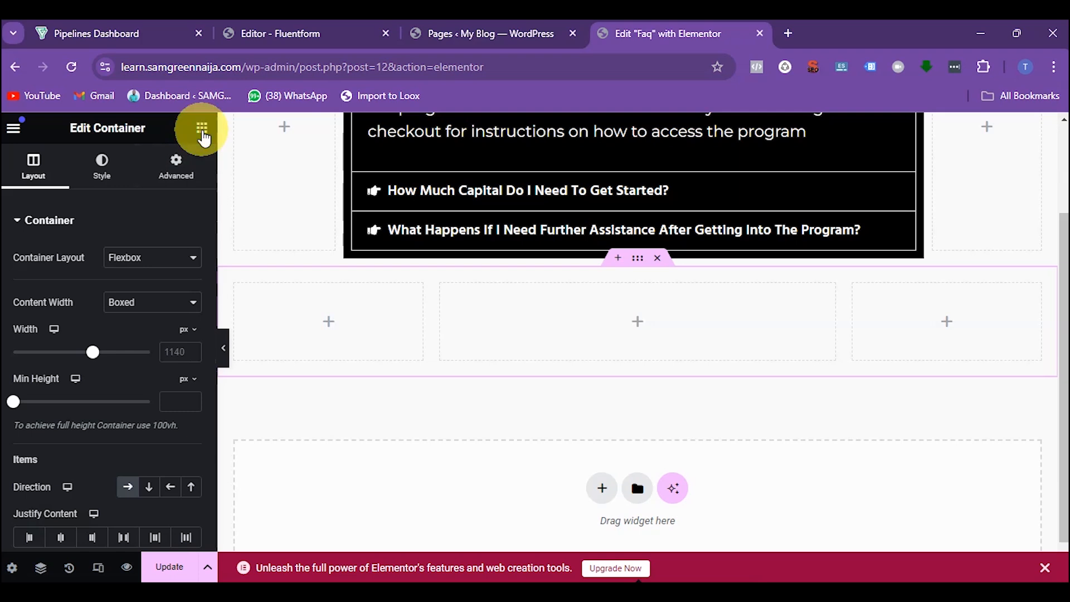
Step: Place a Fluent Forms widget in the middle column and select the Paystack Pay form
click(203, 134)
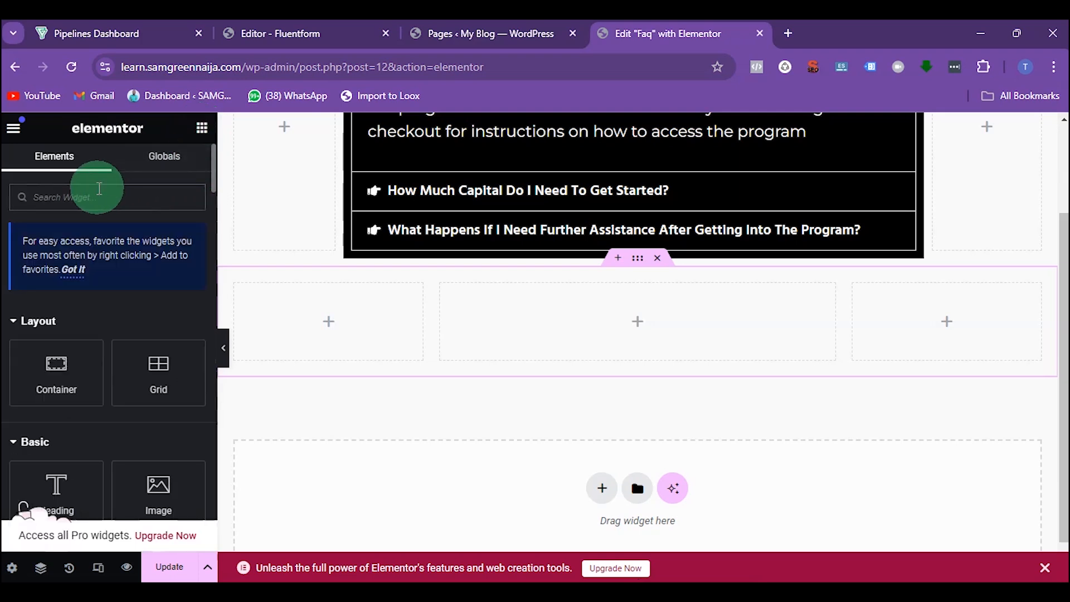
text(flu)
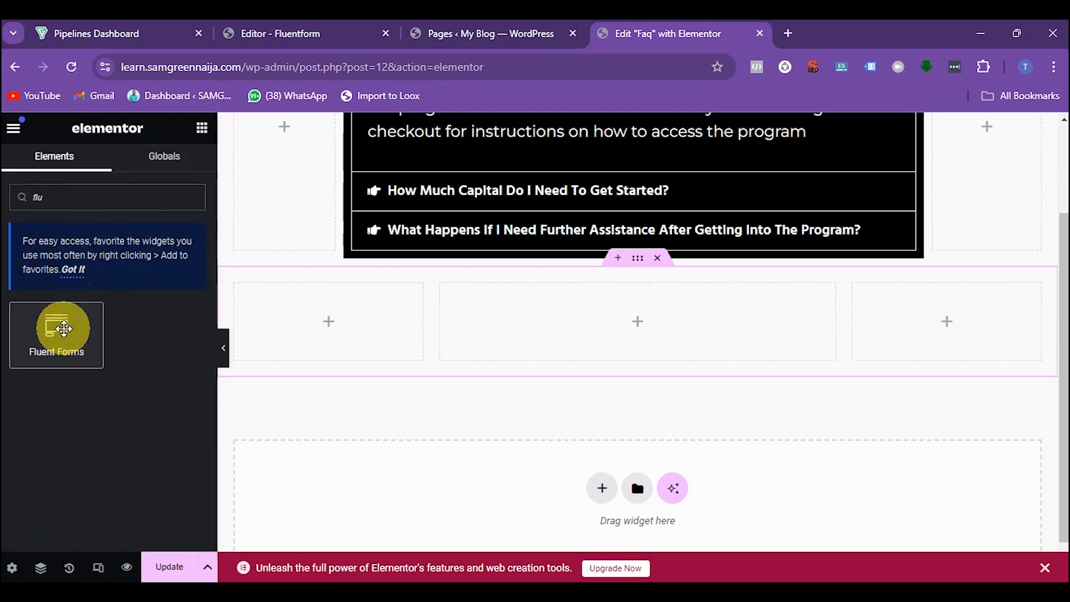
drag(63, 329, 626, 294)
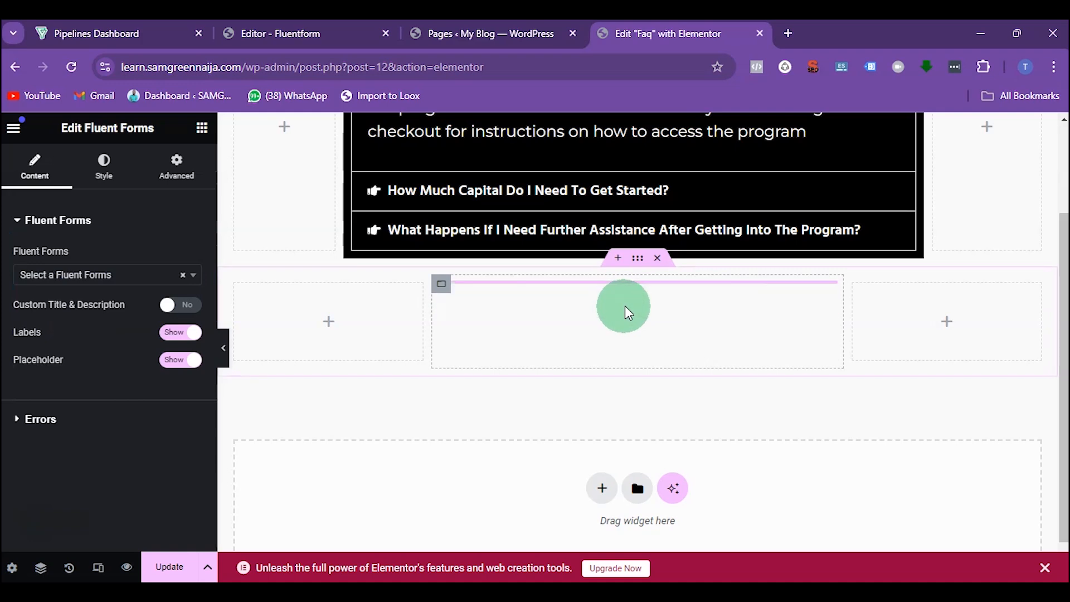
click(84, 276)
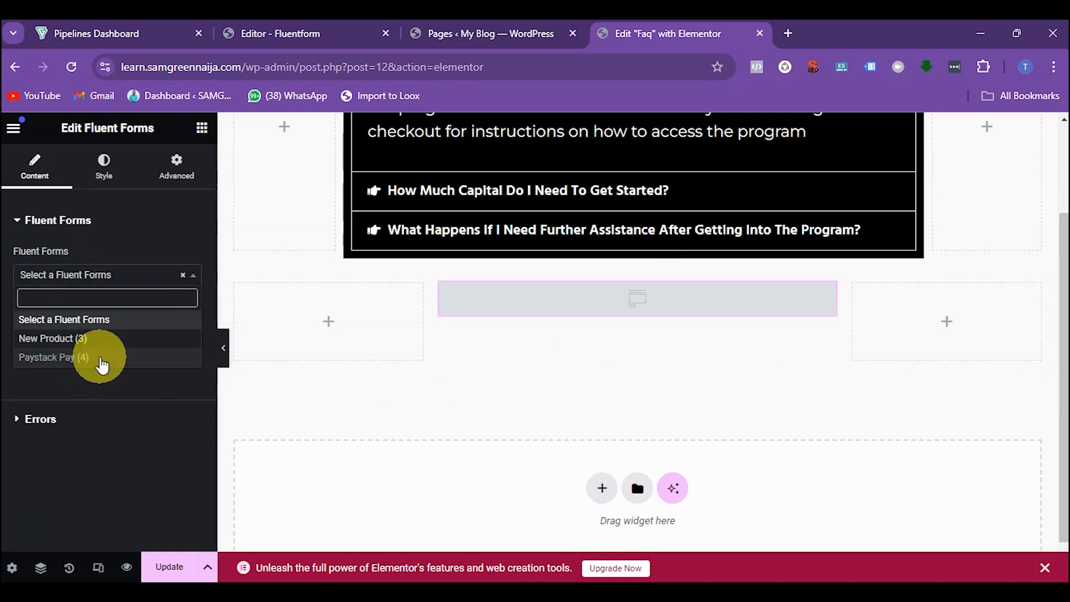
click(102, 359)
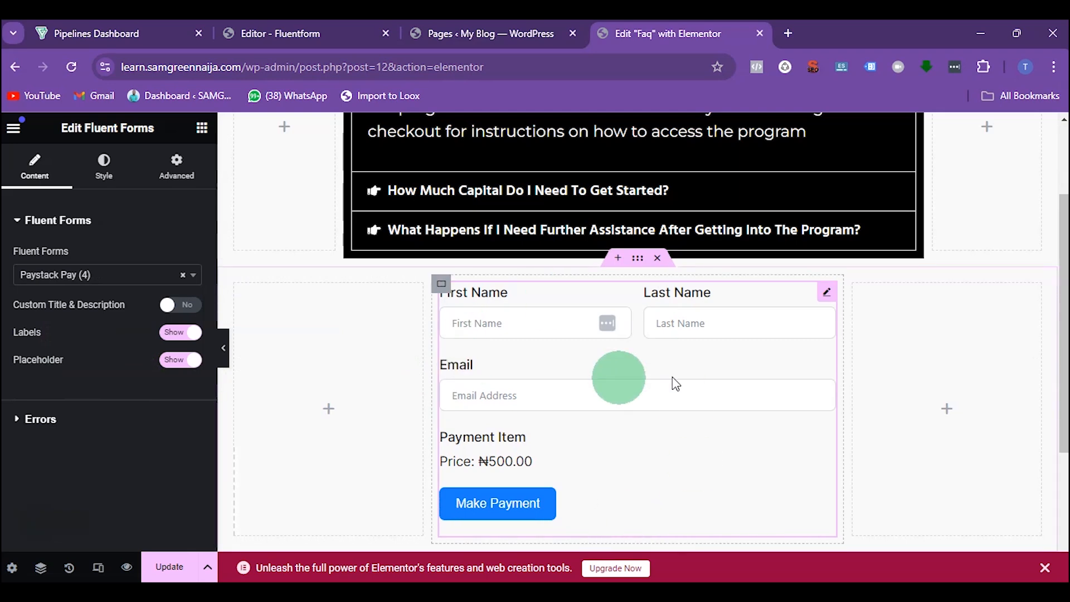
Step: Update the Faq page
scroll(620, 346, down, 3)
scroll(620, 346, up, 3)
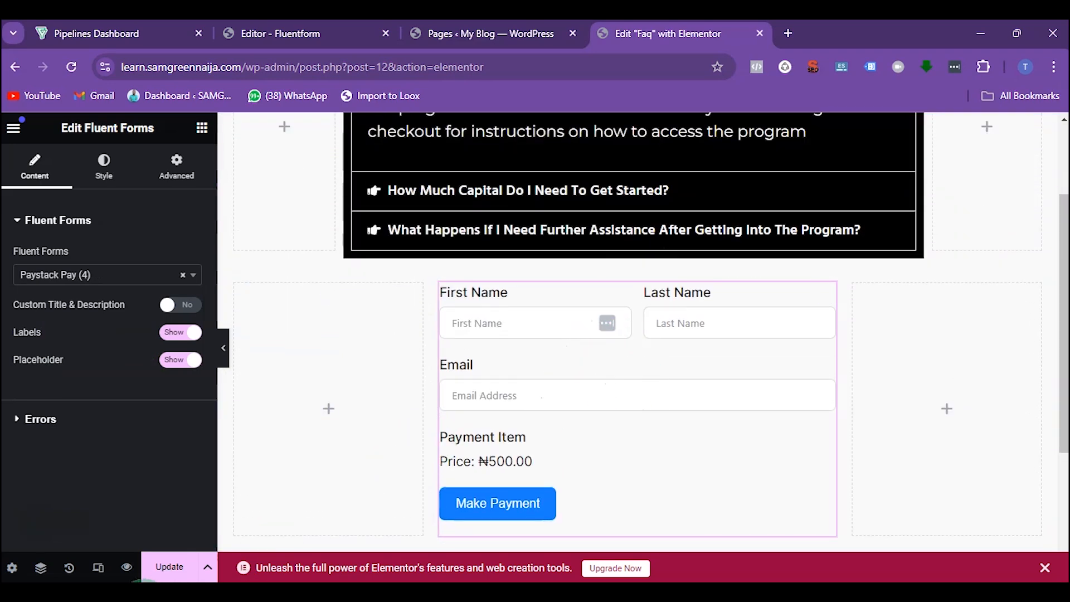
click(173, 569)
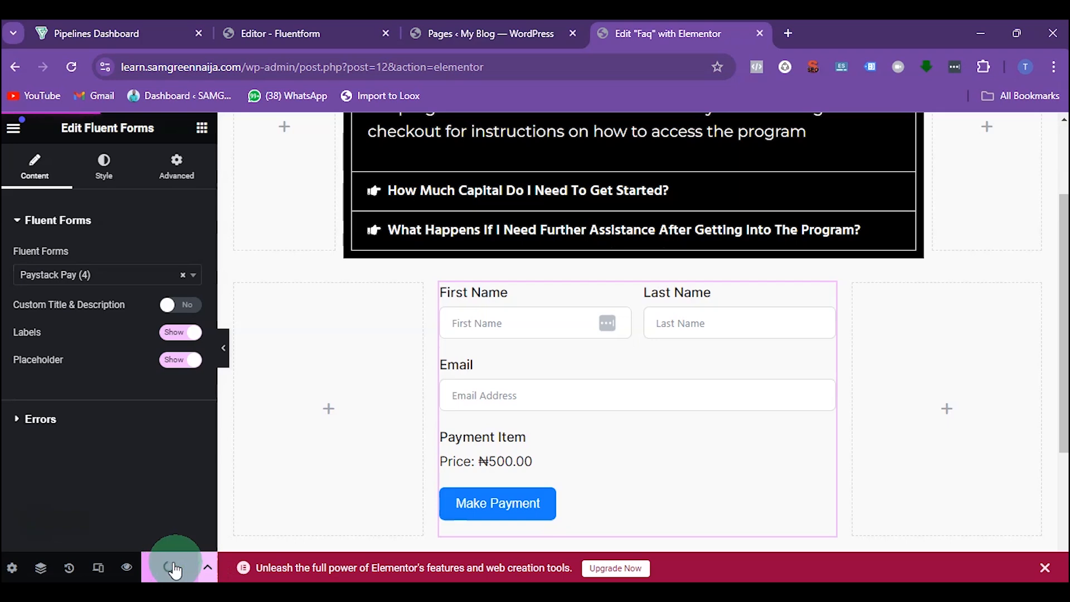
Step: Open the live Faq page in a new tab and switch to it
click(19, 143)
right_click(101, 468)
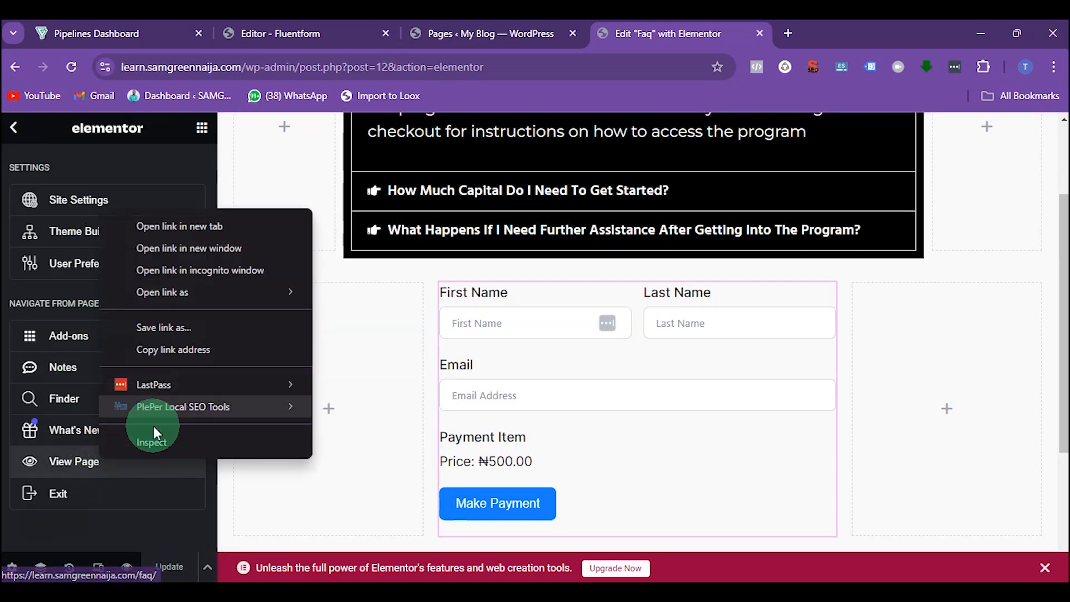
click(215, 226)
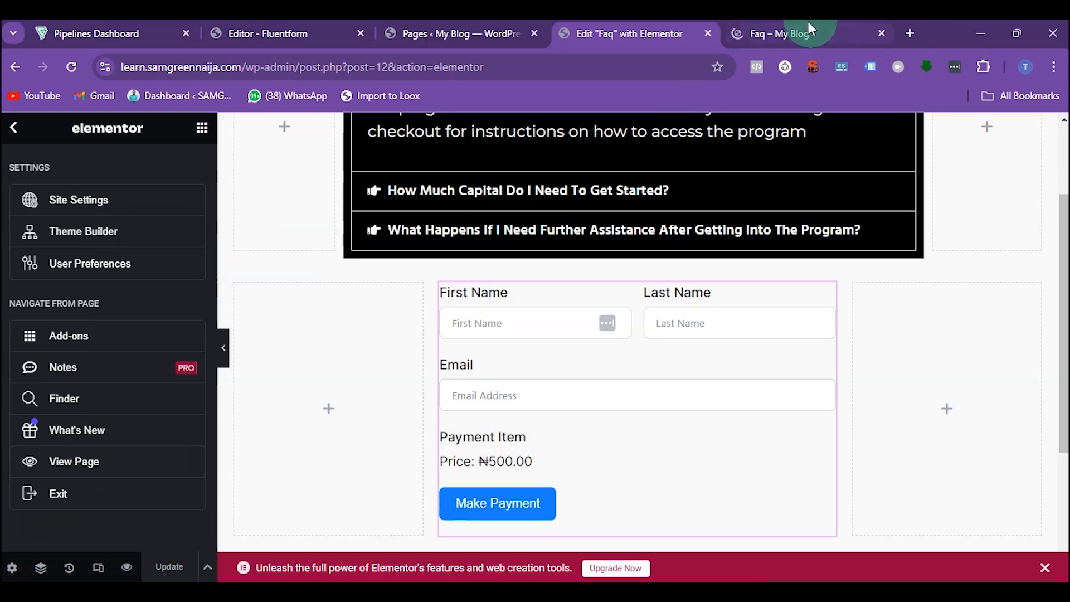
click(801, 31)
Step: Fill in the form's first name, last name and e-mail fields with the customer's details
scroll(478, 435, down, 3)
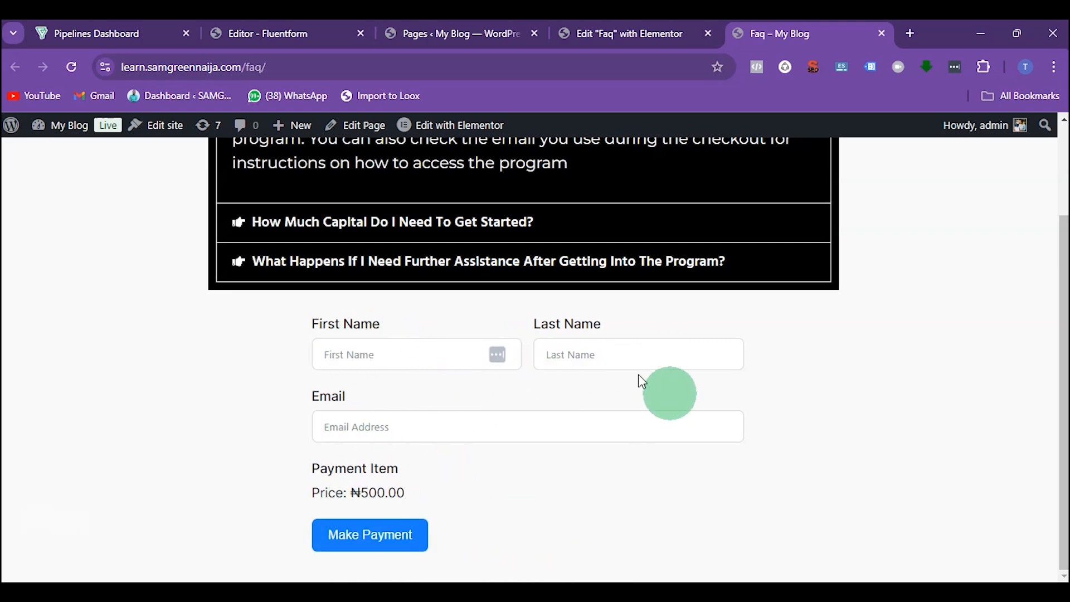
click(363, 351)
click(343, 388)
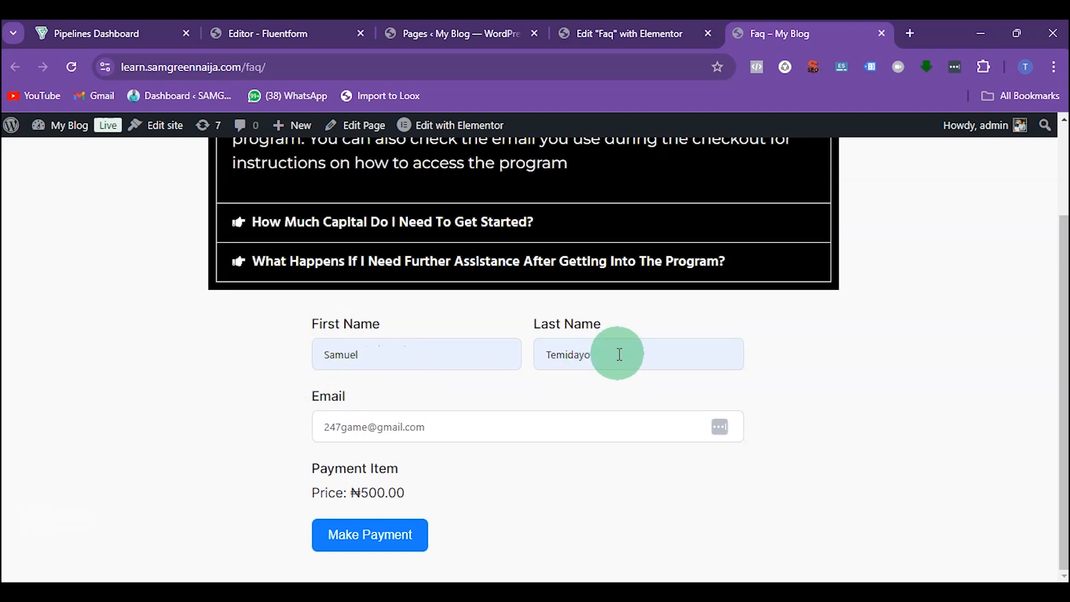
Step: Submit the payment and choose Transfer in the Paystack checkout
click(385, 535)
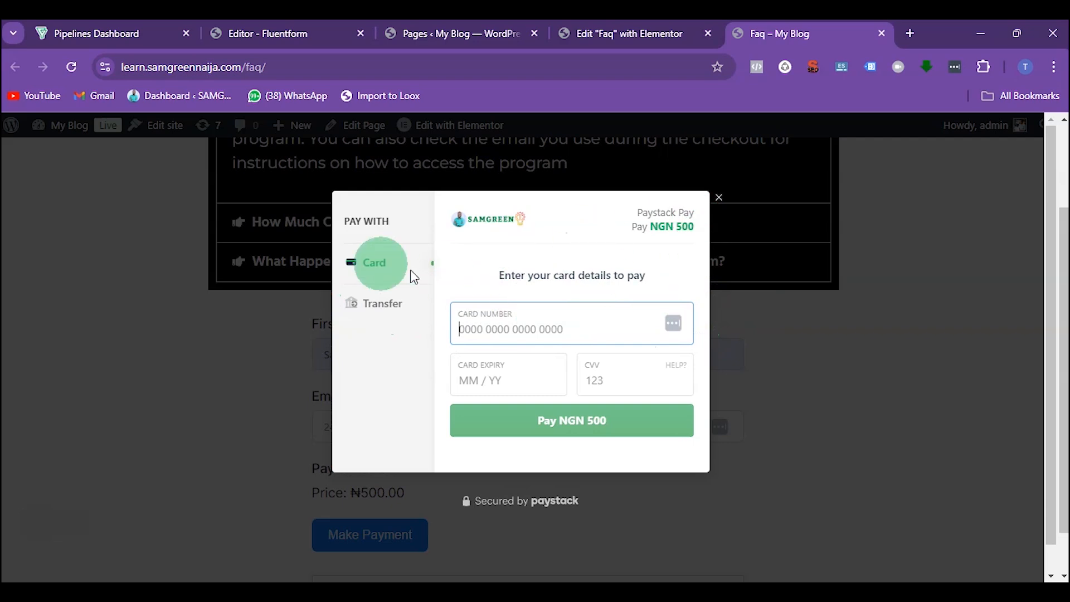
click(369, 306)
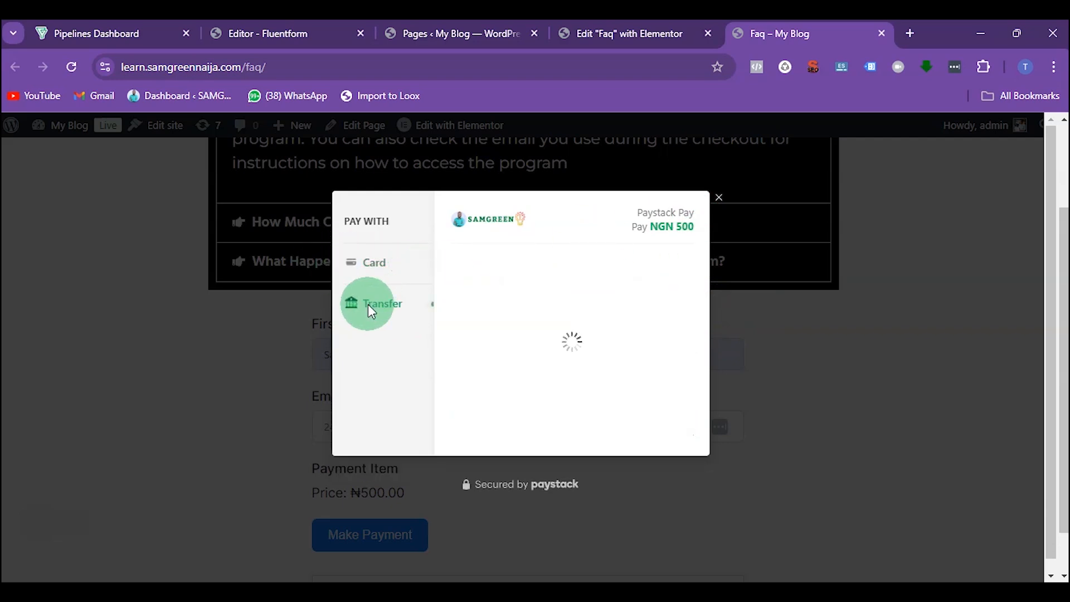